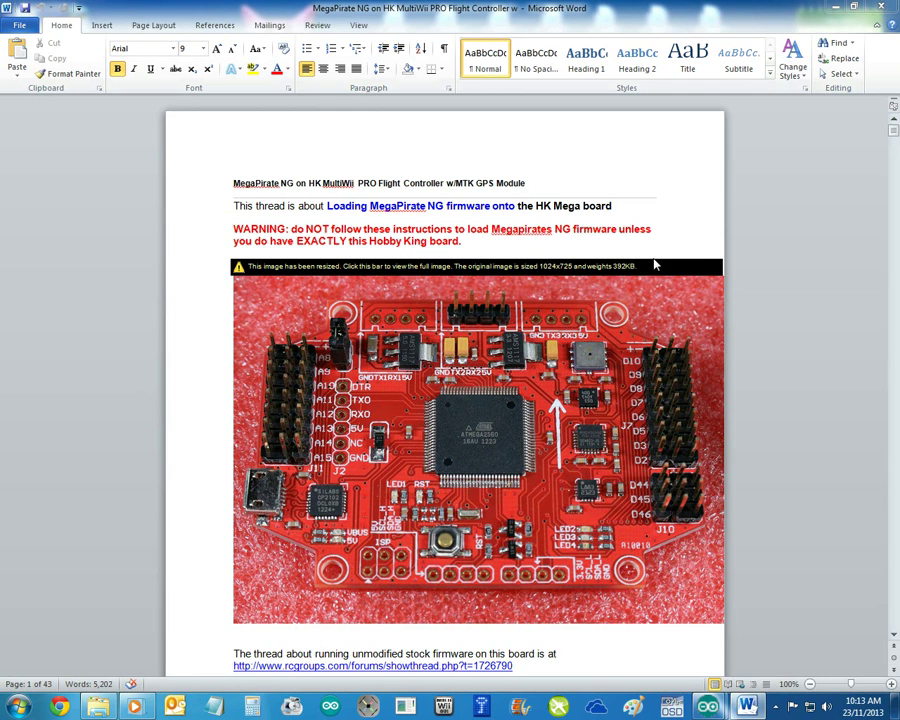
- Watch the Mission Planner video for comparison, then close it and return to the guide
{"action": "mouse_move", "coordinate": [895, 133]}
{"action": "left_mouse_down"}
{"action": "mouse_move", "coordinate": [895, 338]}
{"action": "mouse_move", "coordinate": [895, 110]}
{"action": "left_mouse_up"}
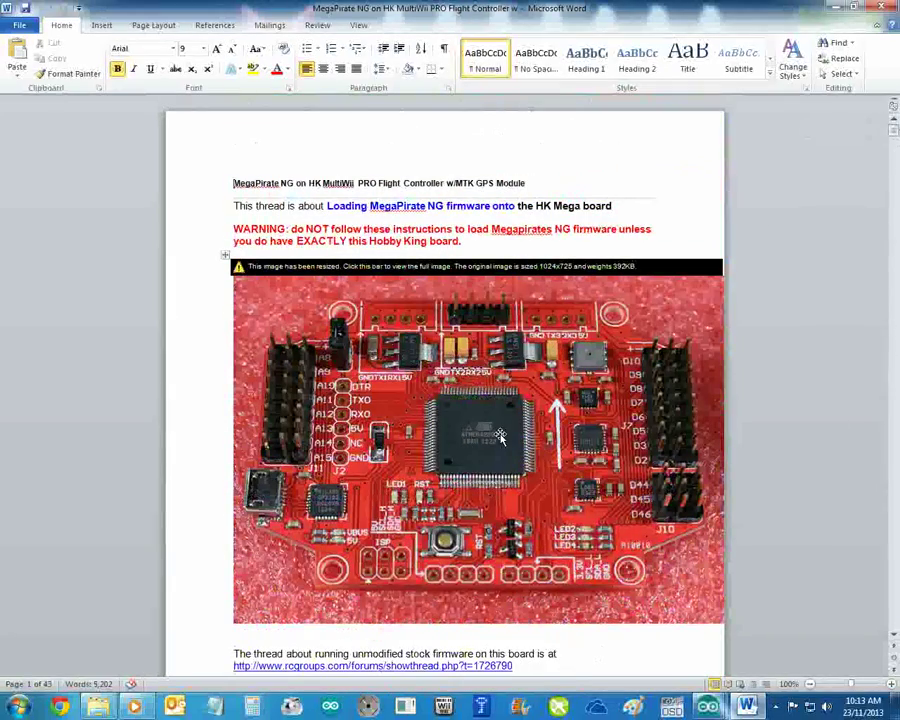
{"action": "left_click", "coordinate": [137, 707]}
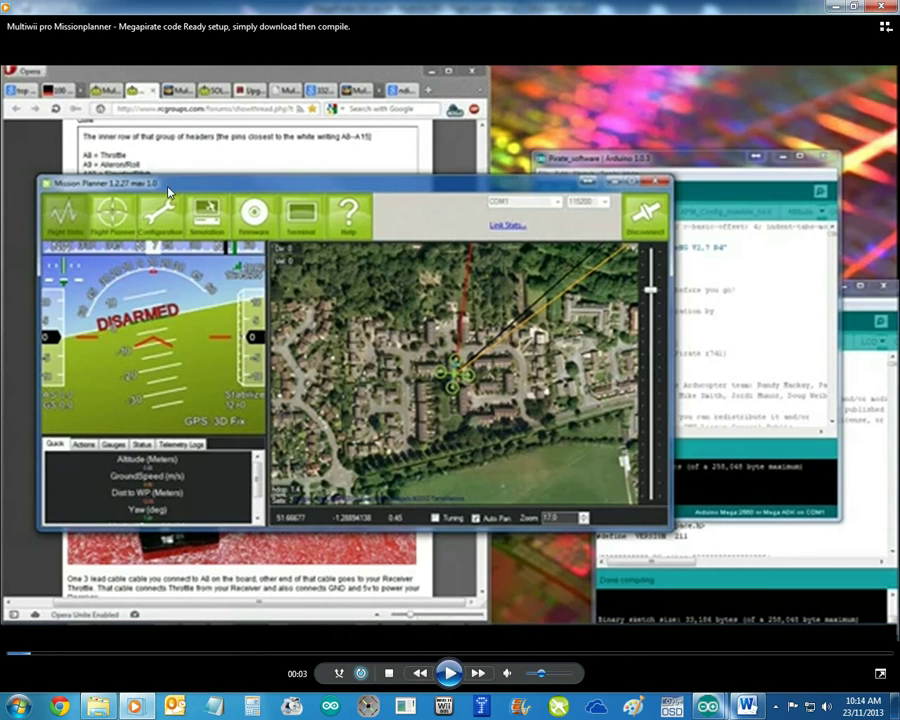
{"action": "left_click", "coordinate": [836, 10]}
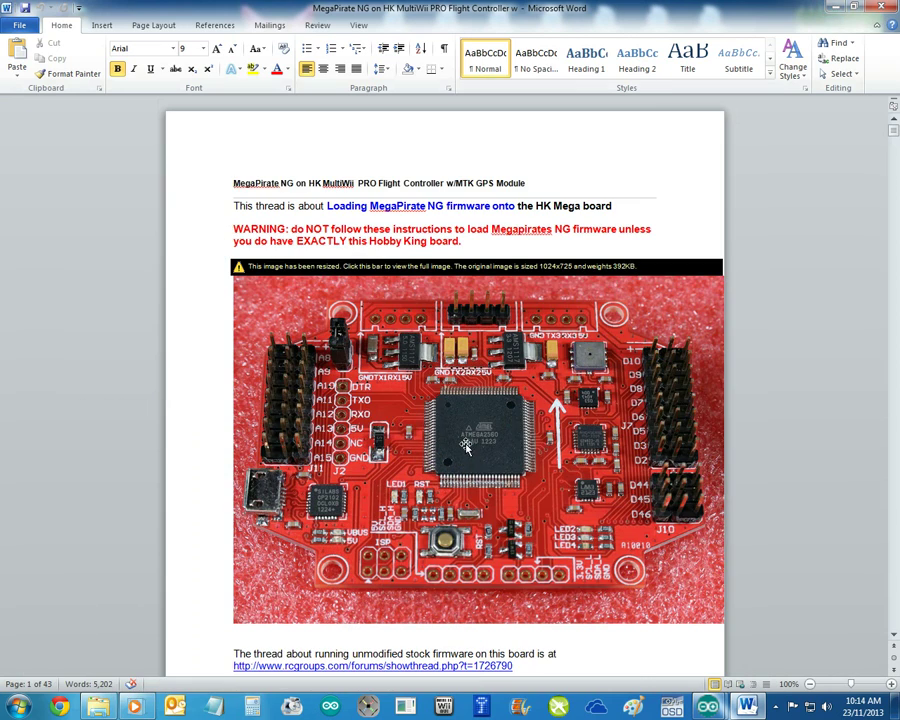
- Scroll to page 12's 'Connecting the Receiver' section listing J11 pins A8–A15
{"action": "scroll", "coordinate": [465, 447], "scroll_direction": "down", "scroll_amount": 3}
{"action": "scroll", "coordinate": [465, 447], "scroll_direction": "down", "scroll_amount": 12}
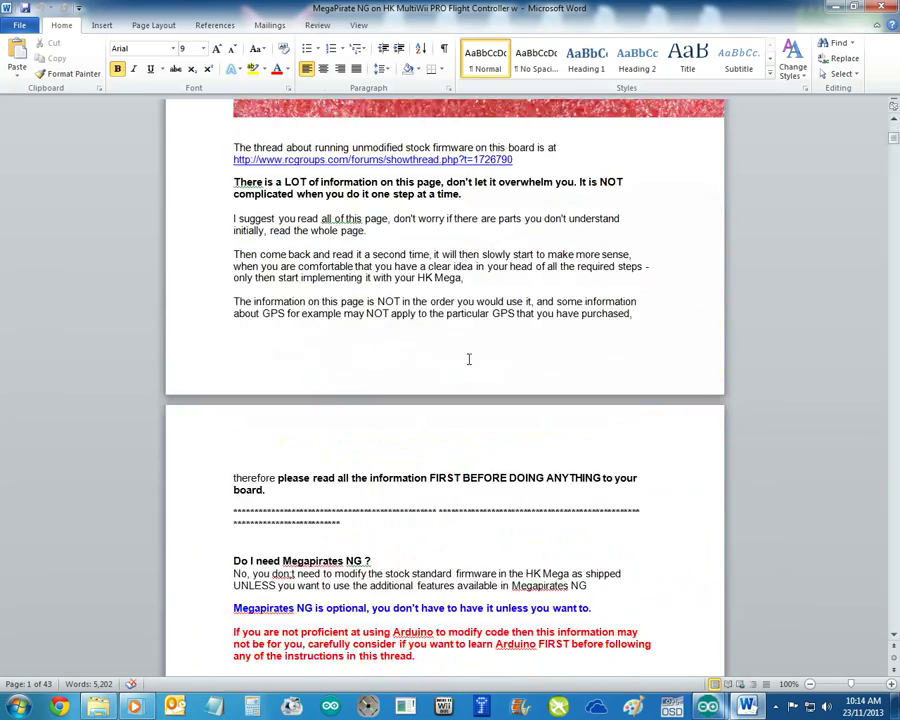
{"action": "scroll", "coordinate": [468, 358], "scroll_direction": "down", "scroll_amount": 11}
{"action": "scroll", "coordinate": [468, 358], "scroll_direction": "down", "scroll_amount": 20}
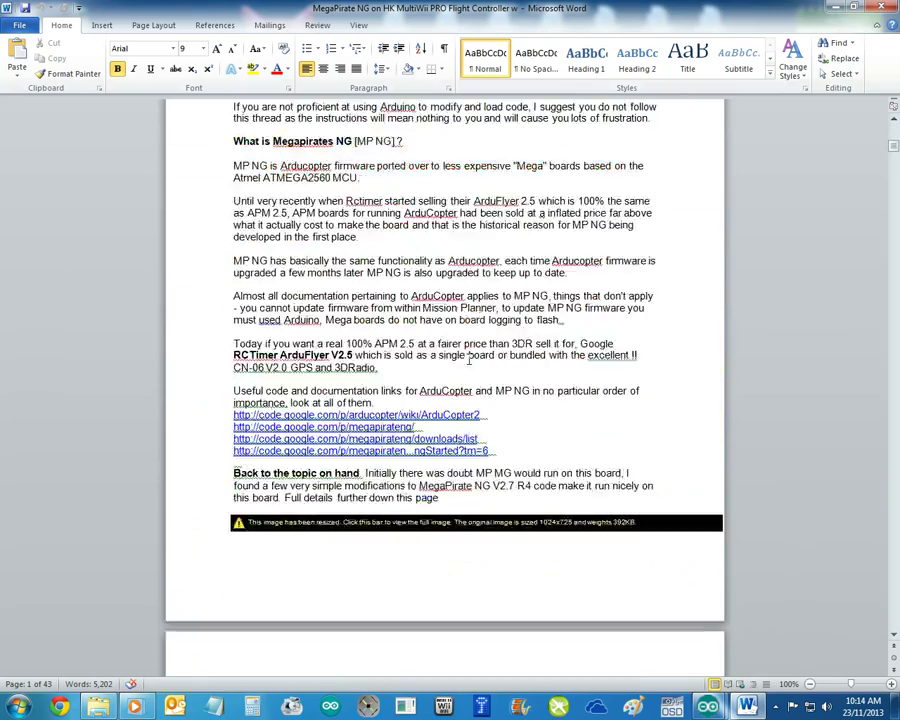
{"action": "scroll", "coordinate": [468, 358], "scroll_direction": "down", "scroll_amount": 20}
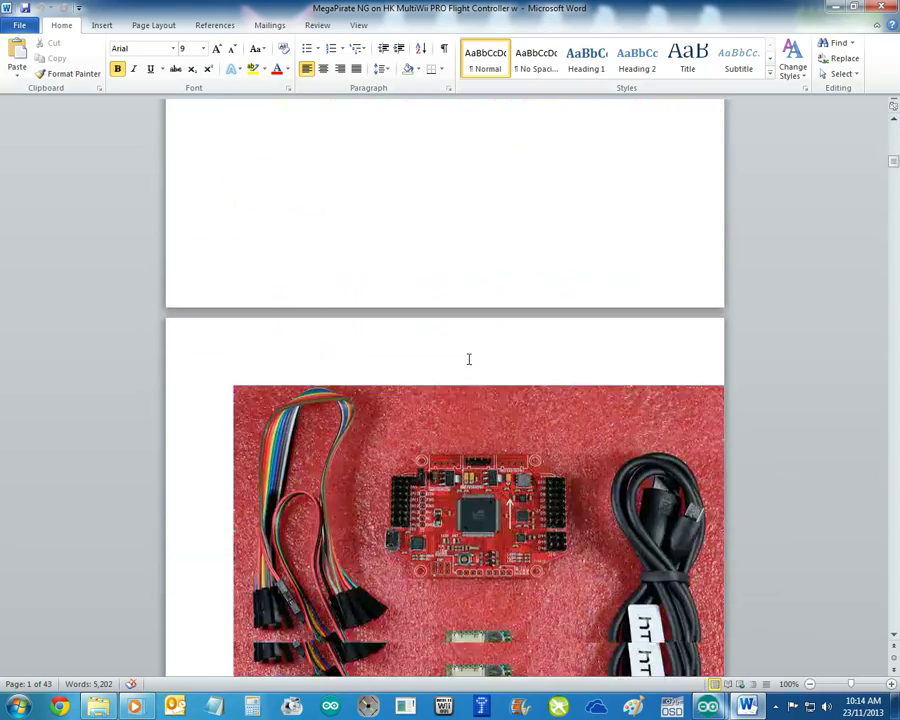
{"action": "scroll", "coordinate": [468, 360], "scroll_direction": "down", "scroll_amount": 20}
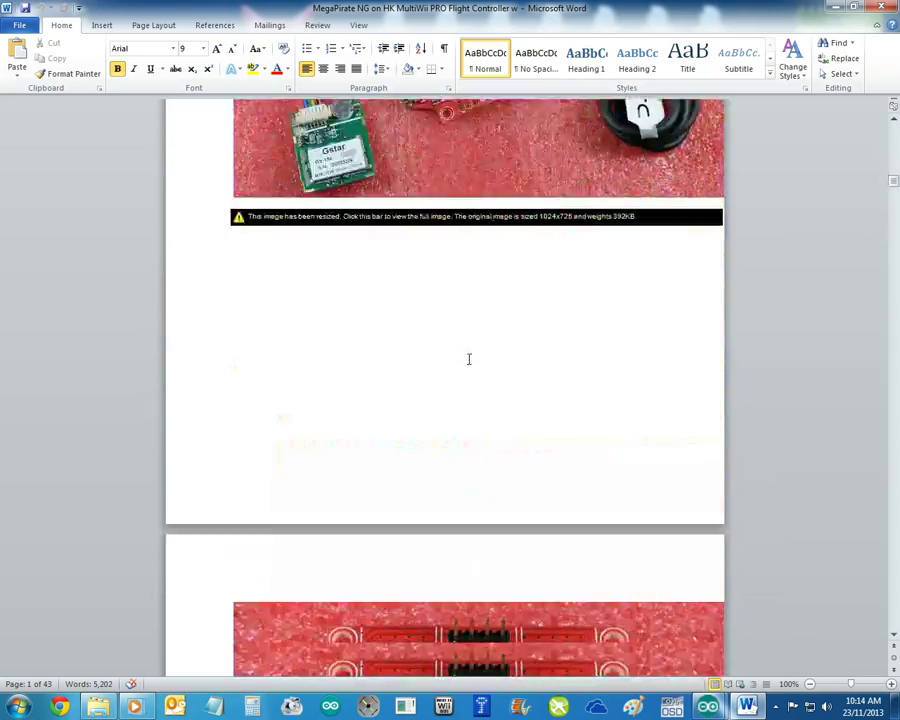
{"action": "scroll", "coordinate": [468, 358], "scroll_direction": "down", "scroll_amount": 20}
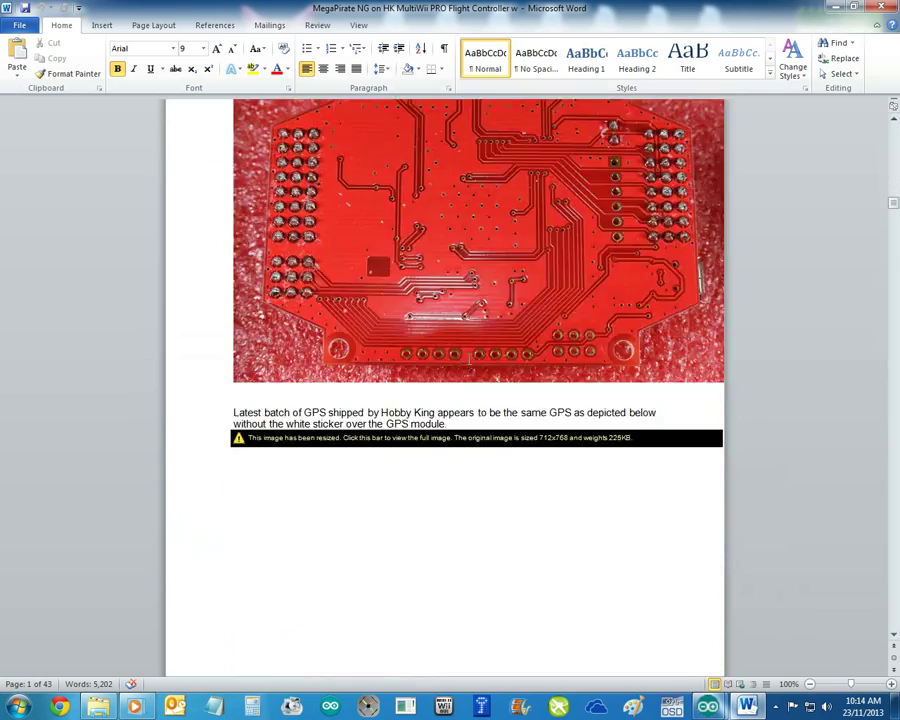
{"action": "scroll", "coordinate": [468, 360], "scroll_direction": "down", "scroll_amount": 20}
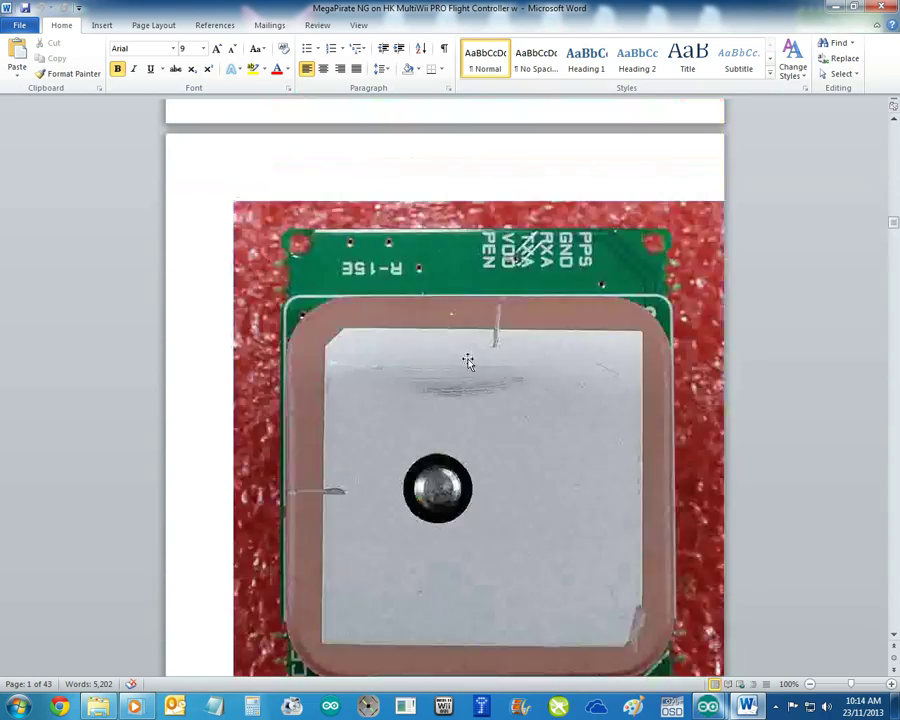
{"action": "scroll", "coordinate": [468, 360], "scroll_direction": "down", "scroll_amount": 20}
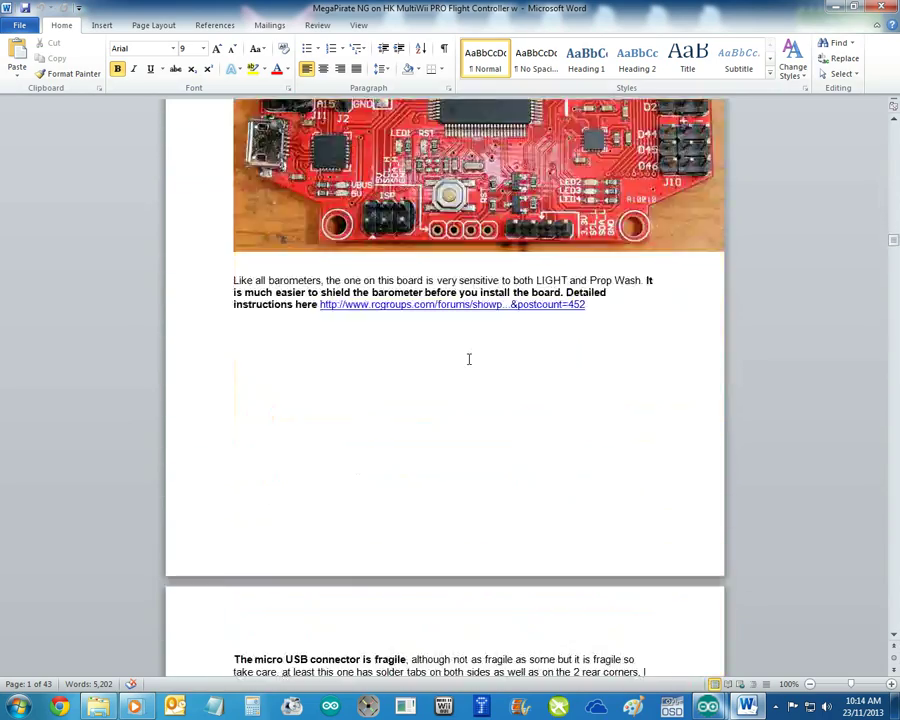
{"action": "scroll", "coordinate": [468, 347], "scroll_direction": "down", "scroll_amount": 15}
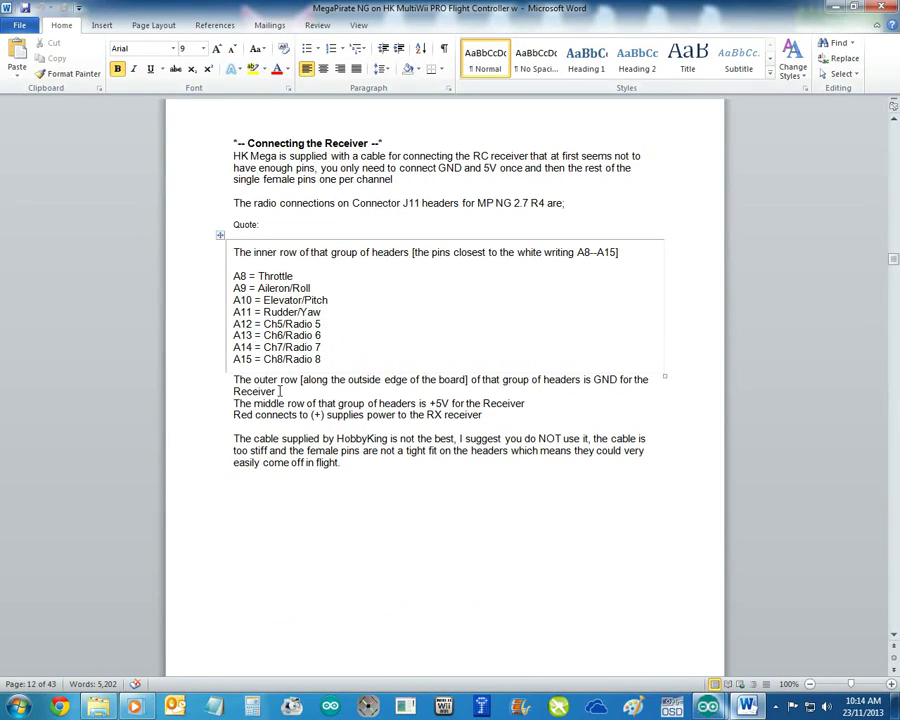
- Scroll past the Mission Planner screenshot and ESC/UBEC photos to page 14's 'Loading the MP NG Firmware'
{"action": "scroll", "coordinate": [283, 390], "scroll_direction": "down", "scroll_amount": 20}
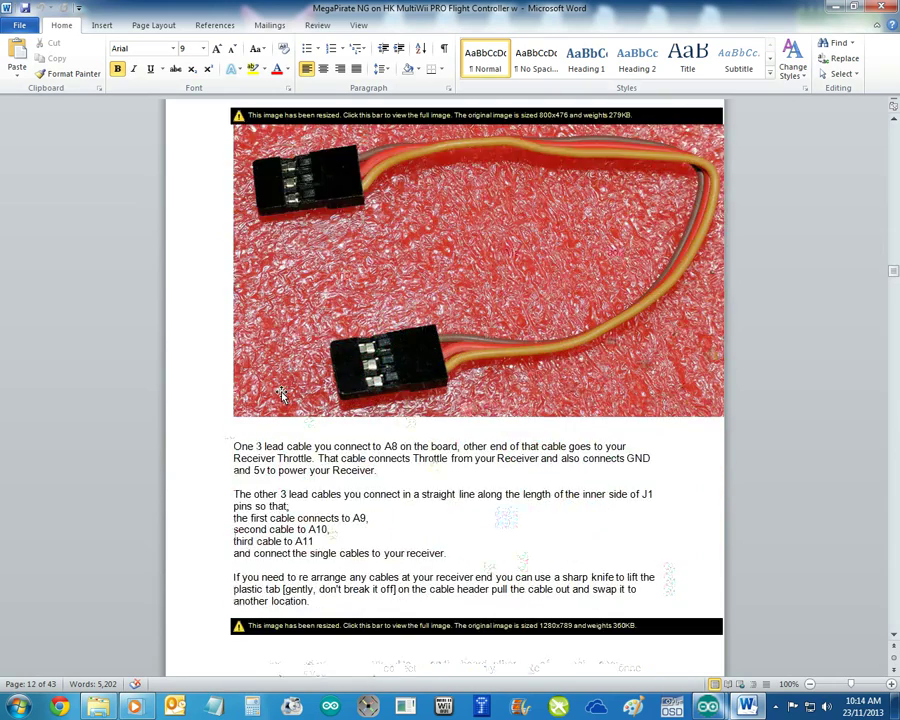
{"action": "scroll", "coordinate": [283, 389], "scroll_direction": "down", "scroll_amount": 20}
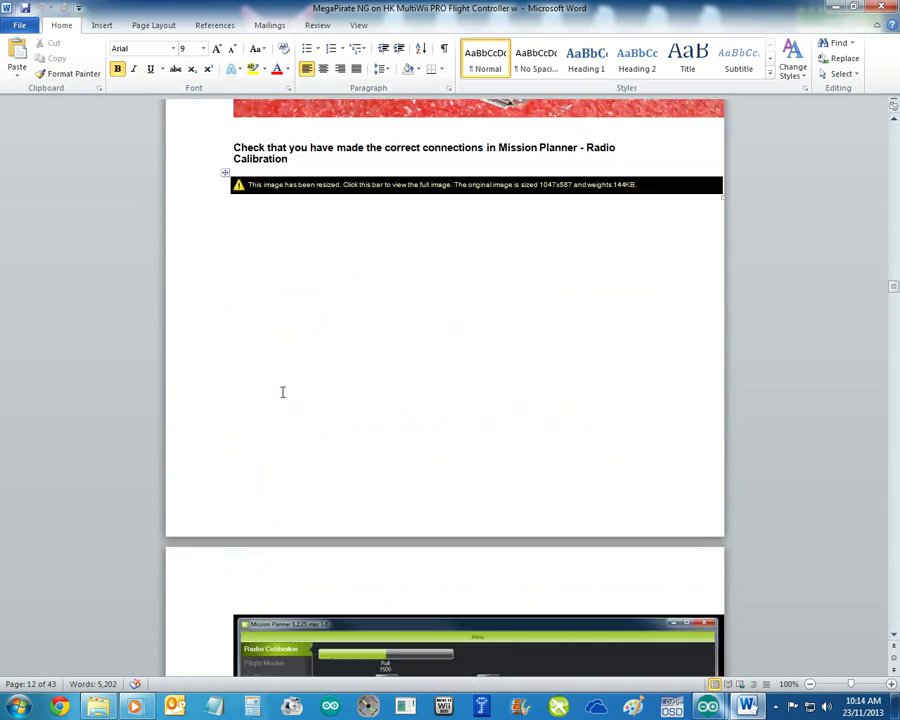
{"action": "scroll", "coordinate": [282, 392], "scroll_direction": "down", "scroll_amount": 5}
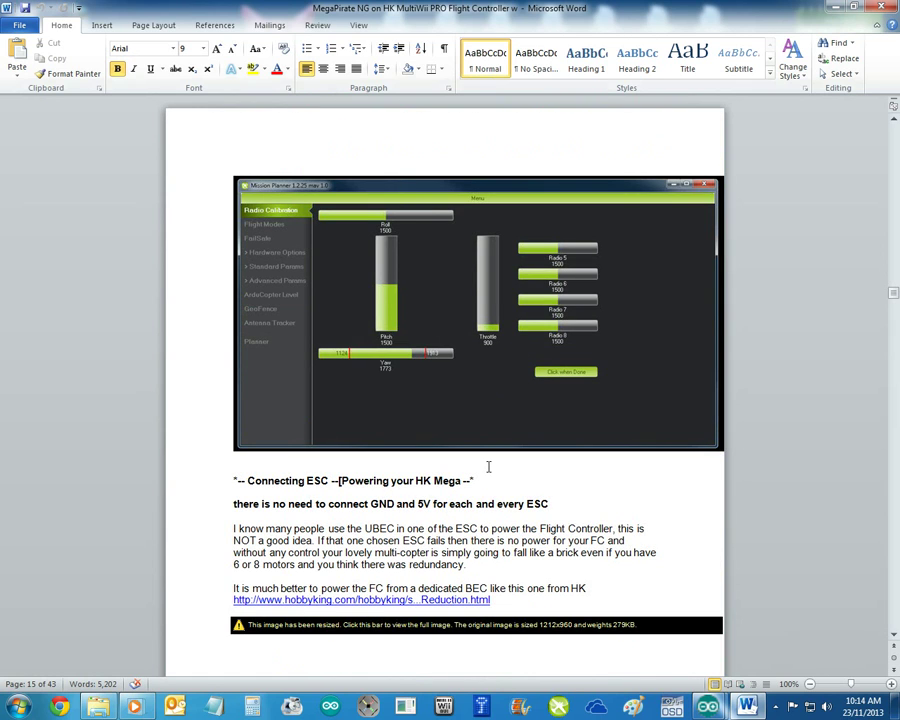
{"action": "scroll", "coordinate": [488, 466], "scroll_direction": "up", "scroll_amount": 15}
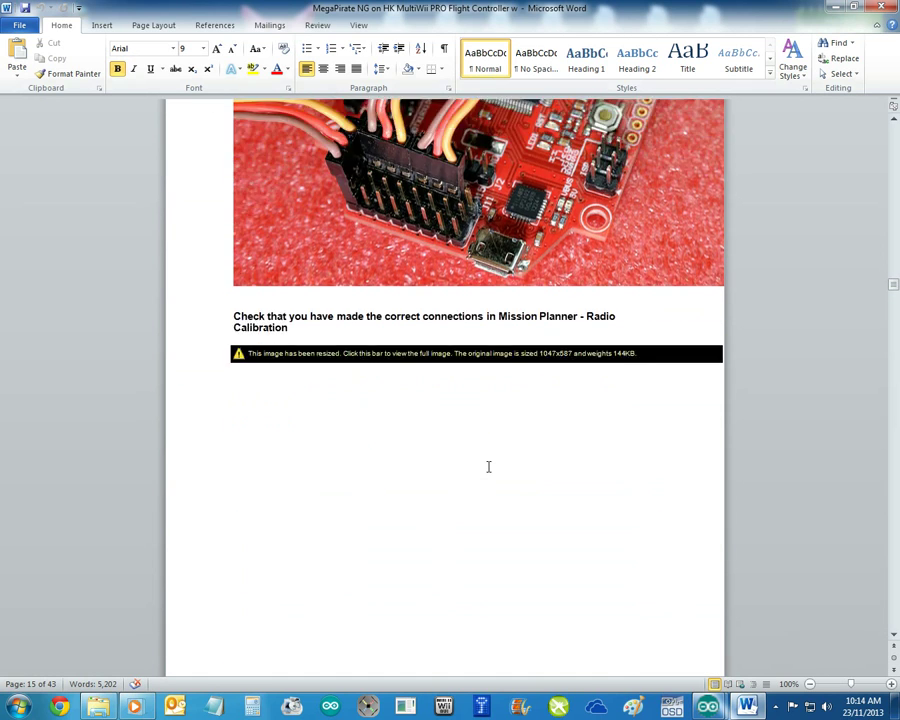
{"action": "scroll", "coordinate": [486, 466], "scroll_direction": "down", "scroll_amount": 10}
{"action": "scroll", "coordinate": [487, 469], "scroll_direction": "down", "scroll_amount": 4}
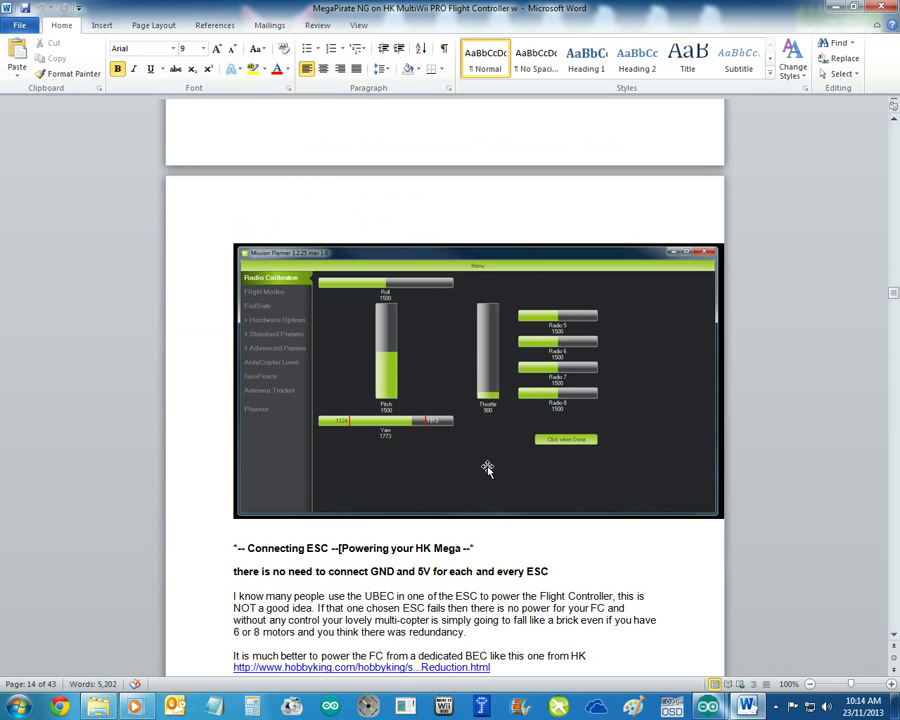
{"action": "scroll", "coordinate": [487, 469], "scroll_direction": "down", "scroll_amount": 20}
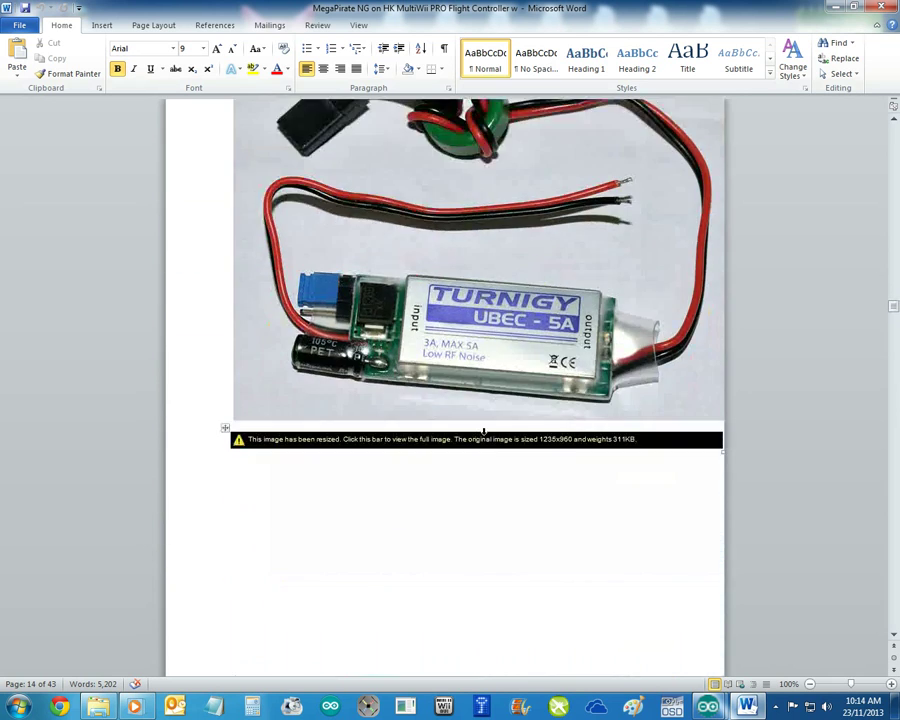
{"action": "scroll", "coordinate": [485, 435], "scroll_direction": "down", "scroll_amount": 20}
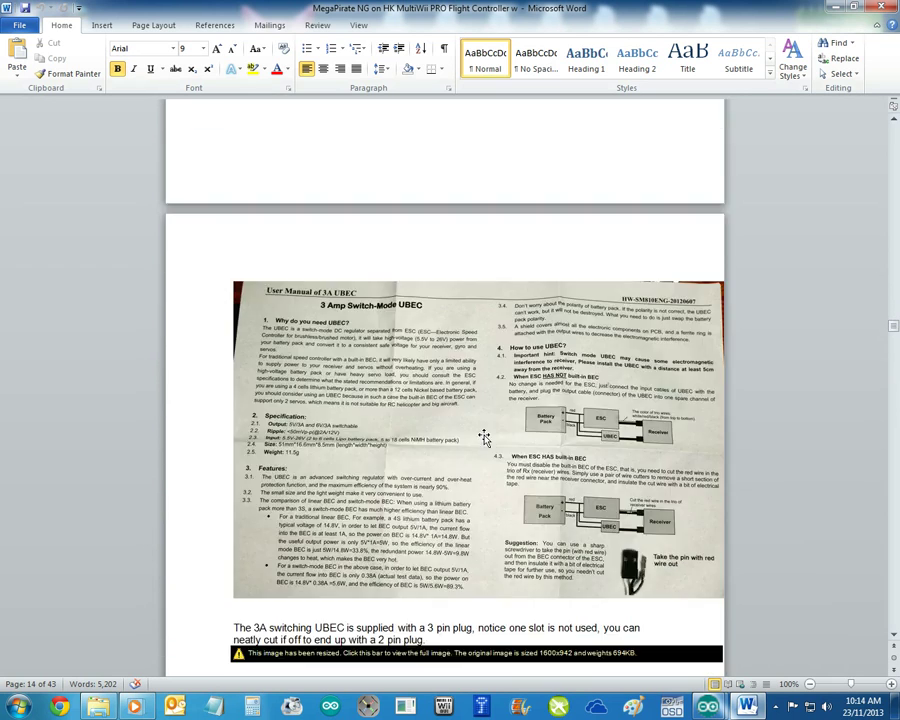
{"action": "scroll", "coordinate": [485, 435], "scroll_direction": "down", "scroll_amount": 20}
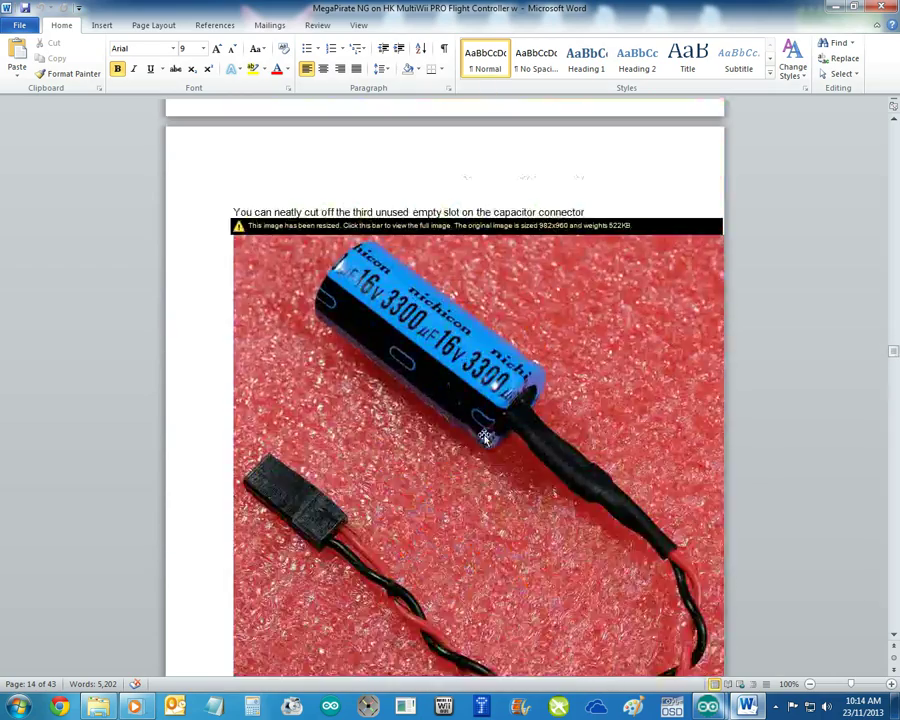
{"action": "scroll", "coordinate": [485, 435], "scroll_direction": "down", "scroll_amount": 20}
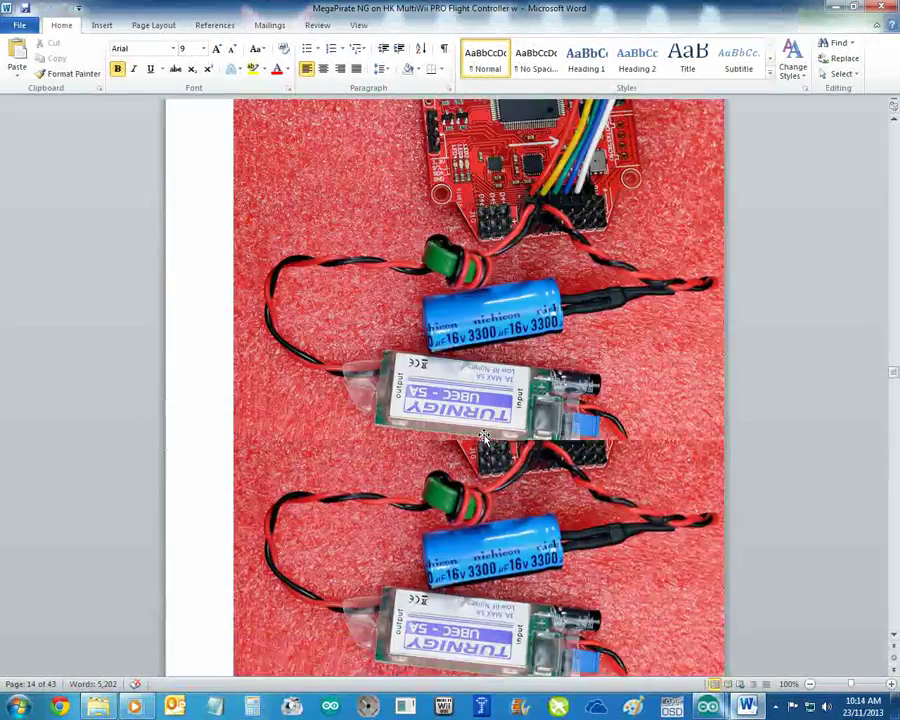
{"action": "scroll", "coordinate": [485, 435], "scroll_direction": "down", "scroll_amount": 20}
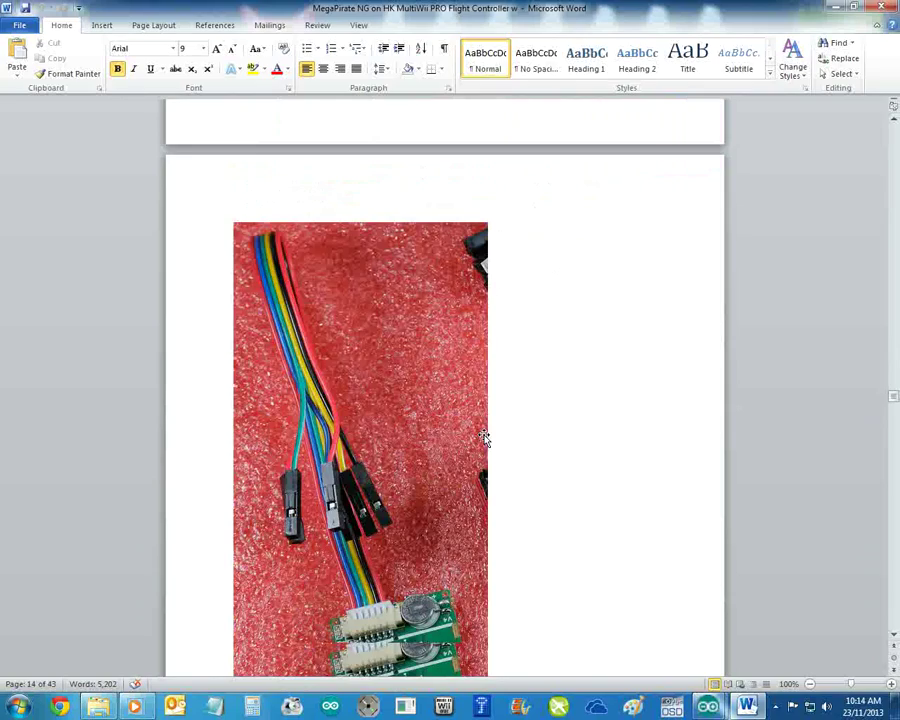
{"action": "scroll", "coordinate": [483, 428], "scroll_direction": "down", "scroll_amount": 20}
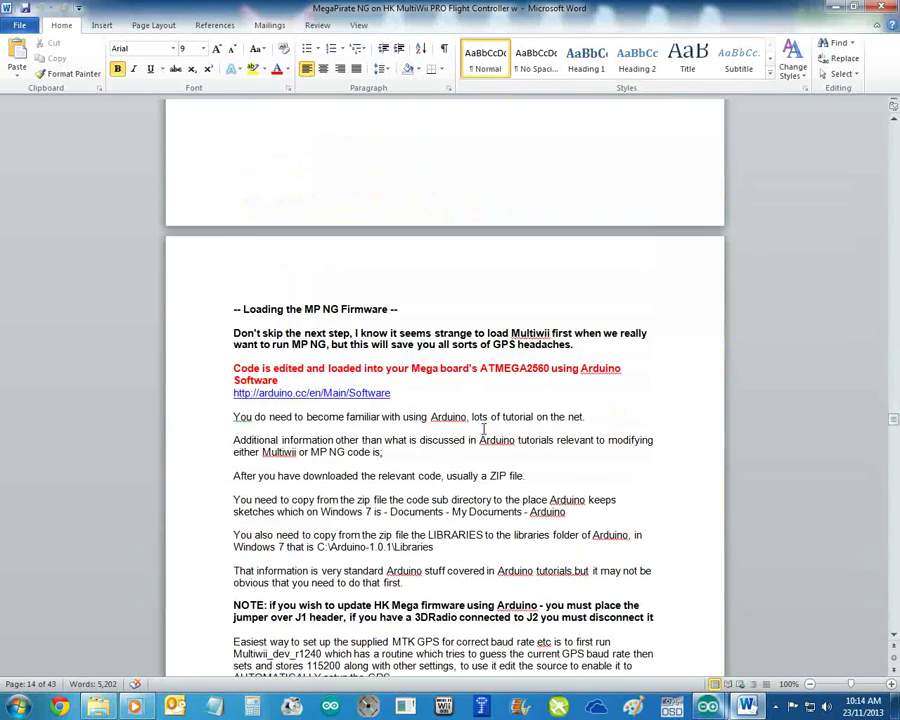
- Scroll to the Multiwii_dev_r1240 config.h quote showing GPS_SERIAL 2, GPS_BAUD 115200 and INIT_MTK_GPS
{"action": "scroll", "coordinate": [472, 475], "scroll_direction": "down", "scroll_amount": 3}
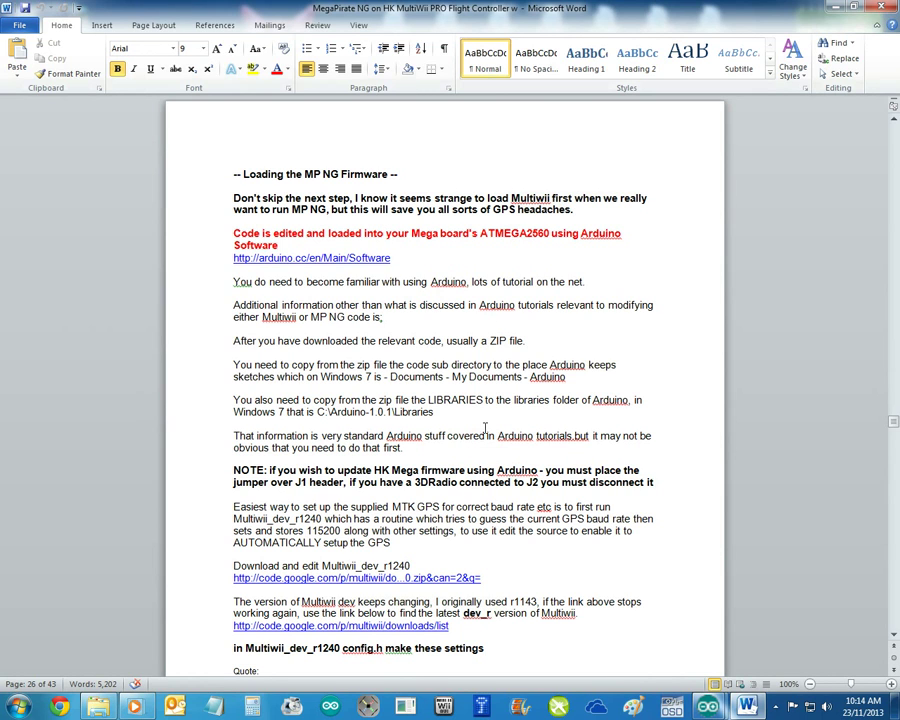
{"action": "scroll", "coordinate": [448, 424], "scroll_direction": "down", "scroll_amount": 6}
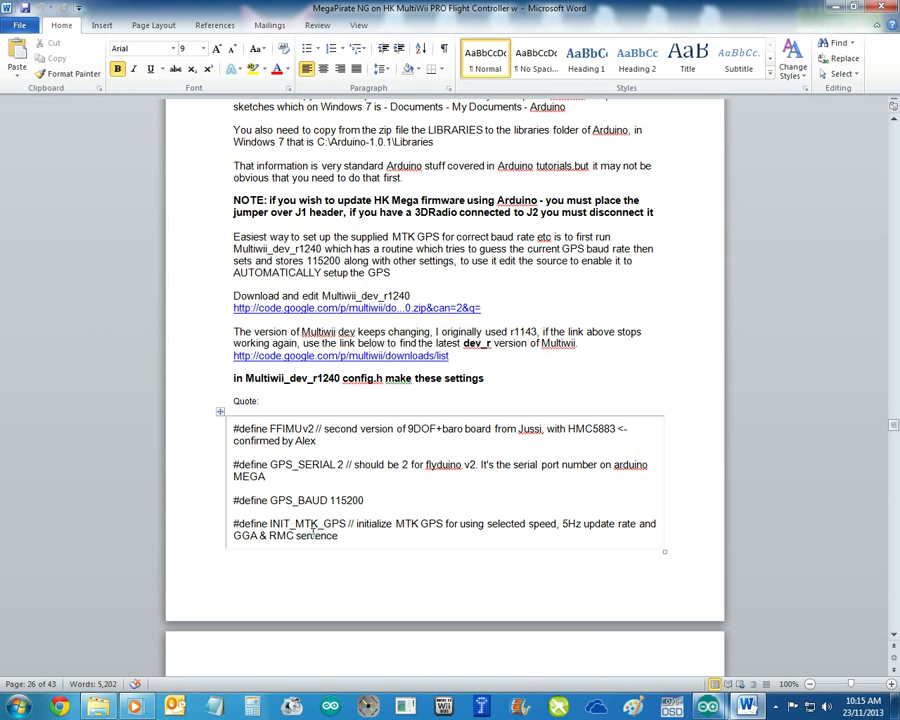
- Highlight the red sentence warning against flying with Multiwii
{"action": "scroll", "coordinate": [313, 536], "scroll_direction": "down", "scroll_amount": 10}
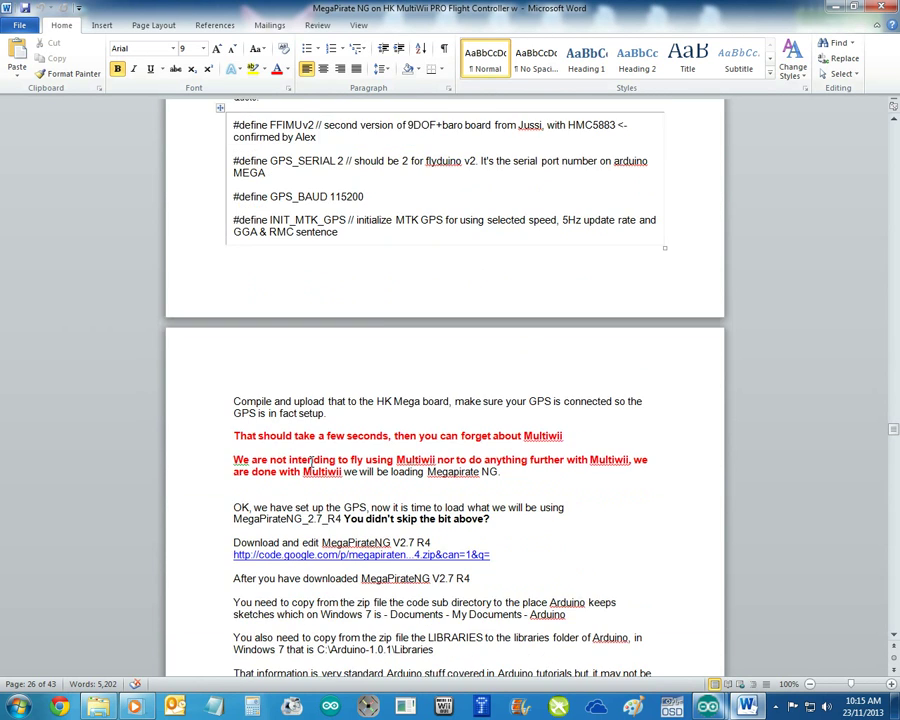
{"action": "left_click_drag", "start_coordinate": [233, 326], "coordinate": [445, 336]}
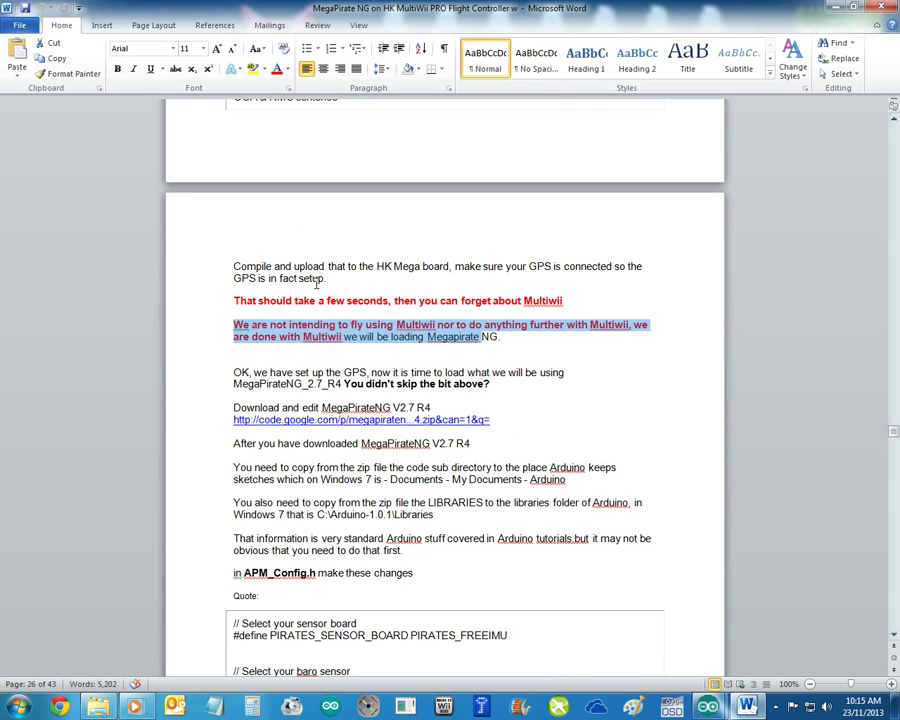
{"action": "double_click", "coordinate": [536, 300]}
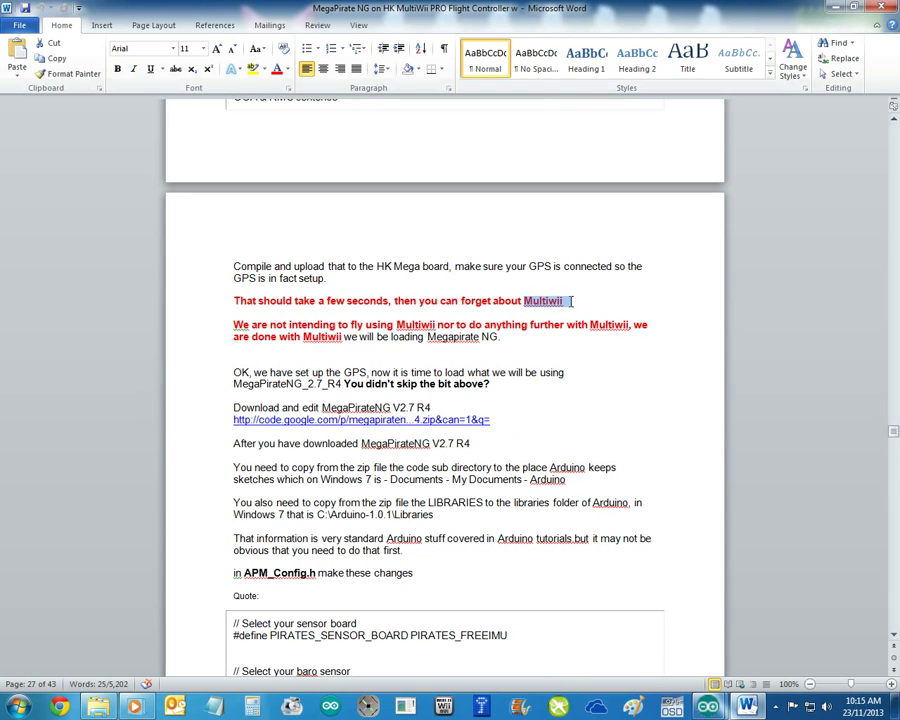
{"action": "left_click_drag", "start_coordinate": [234, 324], "coordinate": [481, 337]}
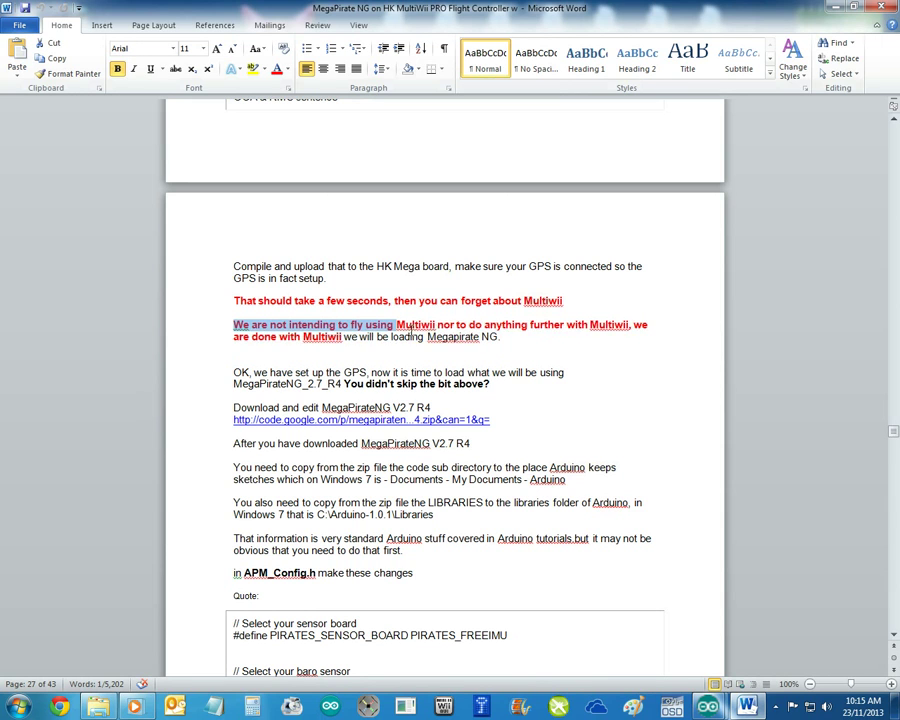
- Scroll to page 27's APM_Config.h changes quote and bring up the Pirate_software sketch
{"action": "scroll", "coordinate": [290, 456], "scroll_direction": "down", "scroll_amount": 3}
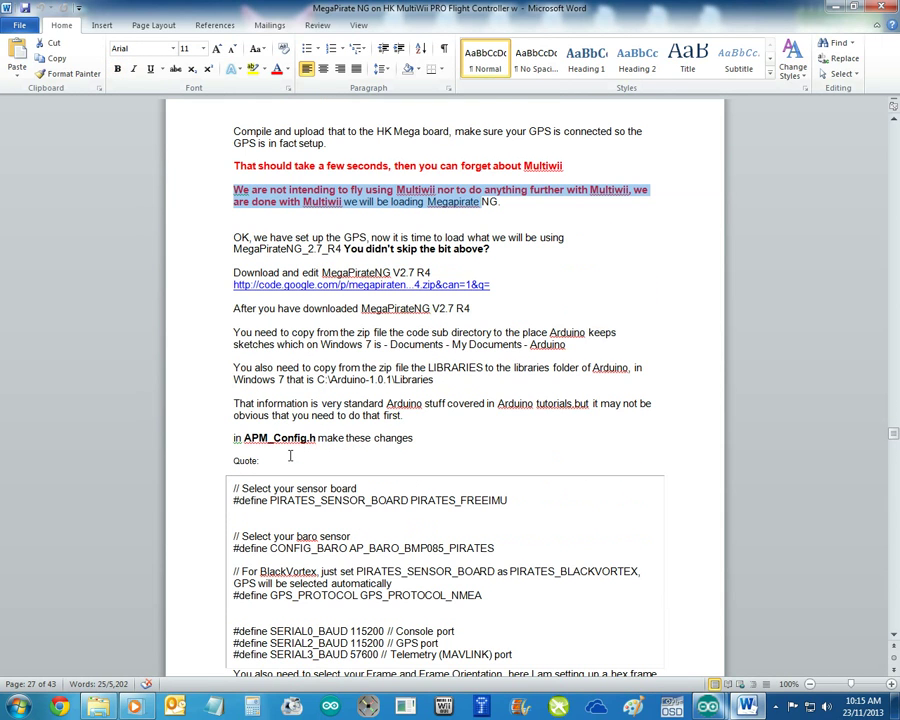
{"action": "scroll", "coordinate": [290, 456], "scroll_direction": "down", "scroll_amount": 1}
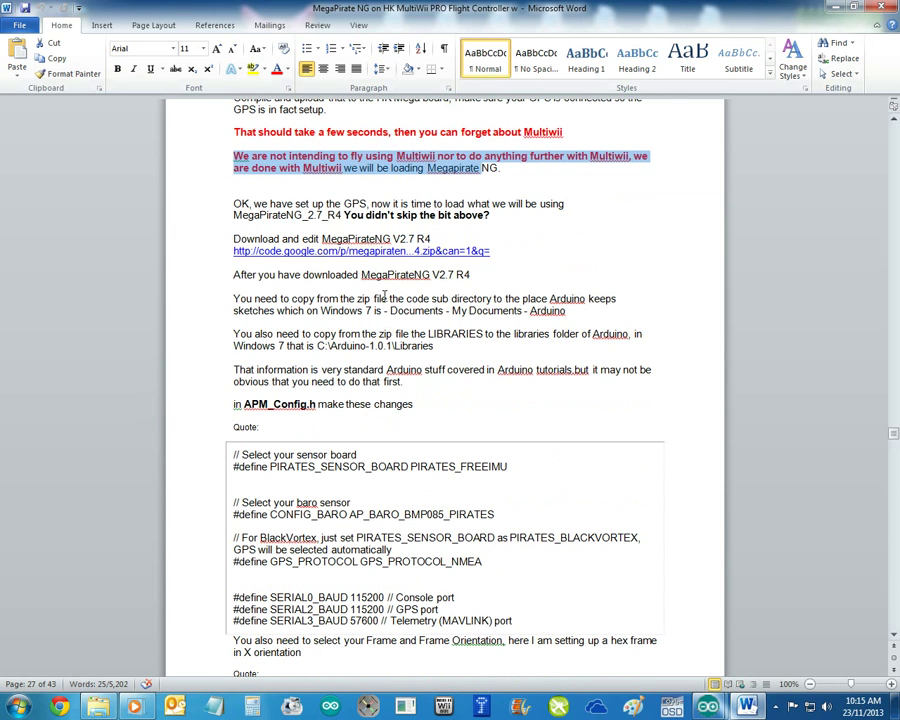
{"action": "scroll", "coordinate": [384, 295], "scroll_direction": "down", "scroll_amount": 2}
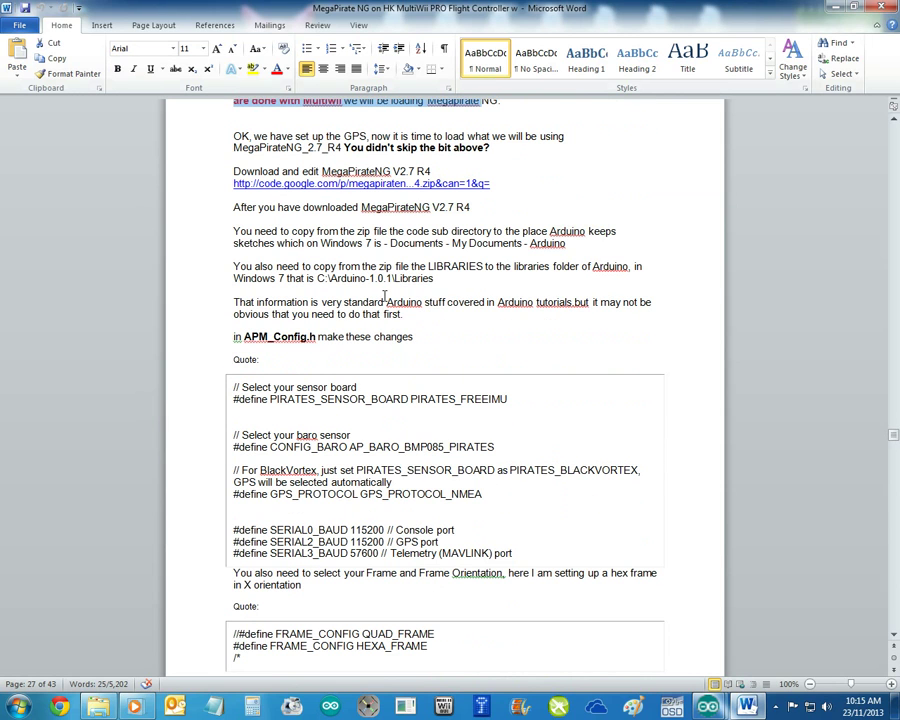
{"action": "mouse_move", "coordinate": [705, 707]}
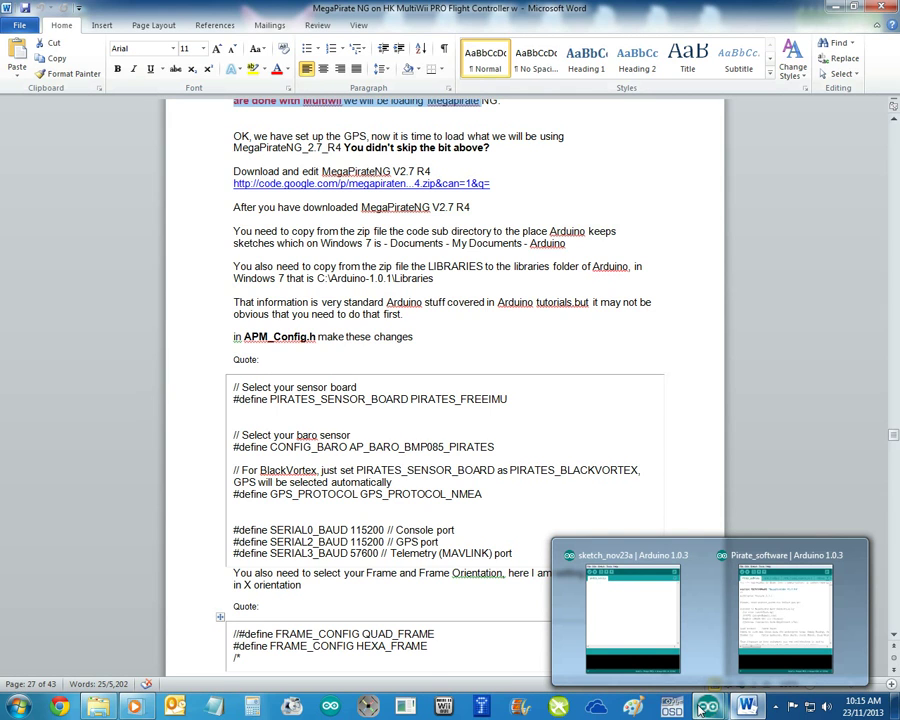
{"action": "left_click", "coordinate": [752, 620]}
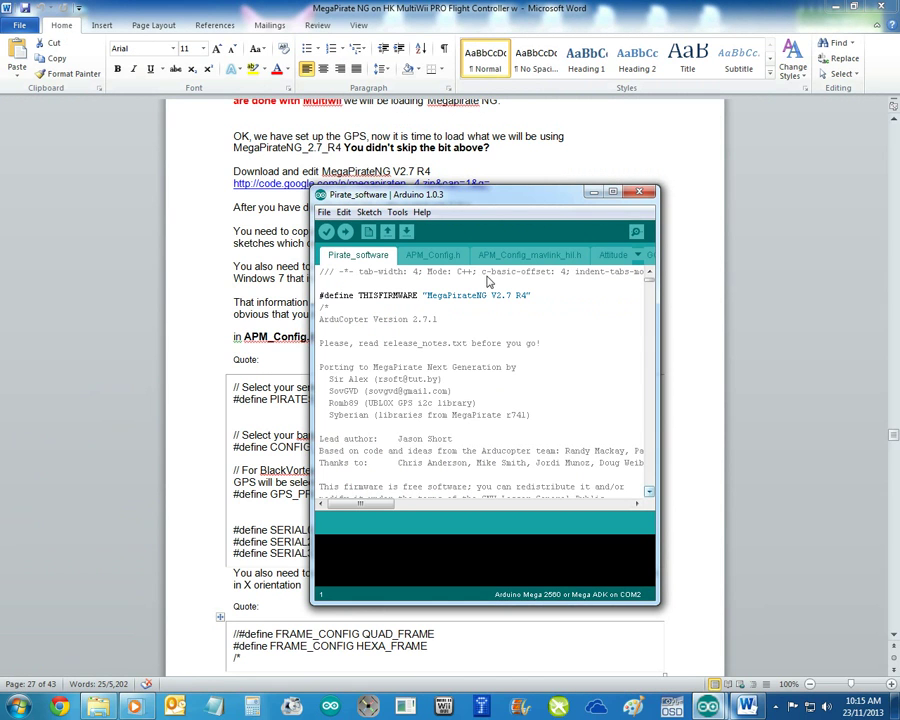
- Maximize the Pirate_software sketch, view its APM_Config.h tab, then return to the Word guide
{"action": "left_click", "coordinate": [612, 191]}
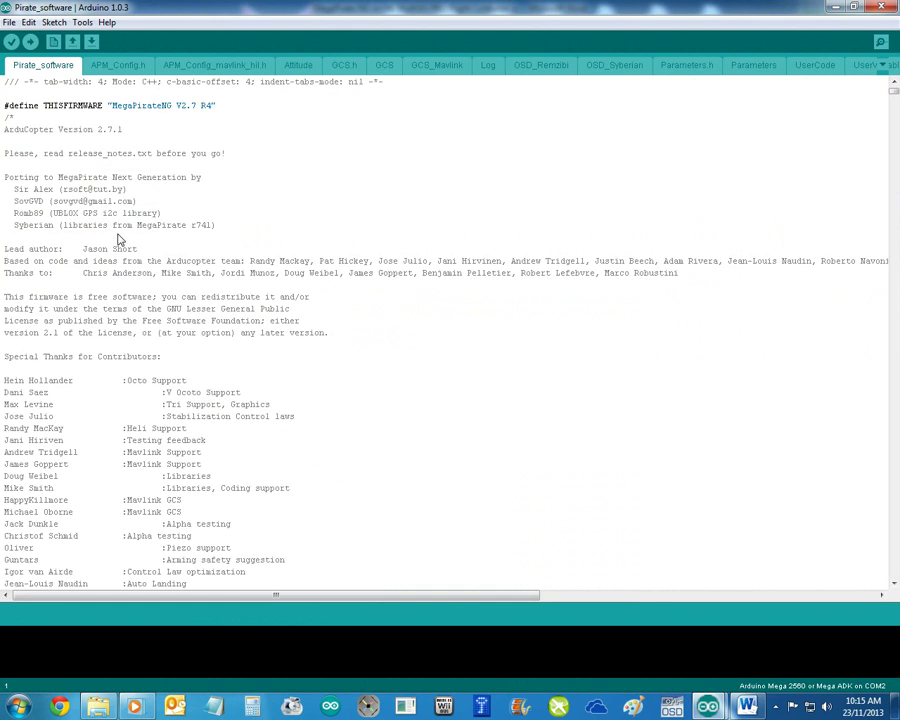
{"action": "key", "text": "ctrl+alt+Right"}
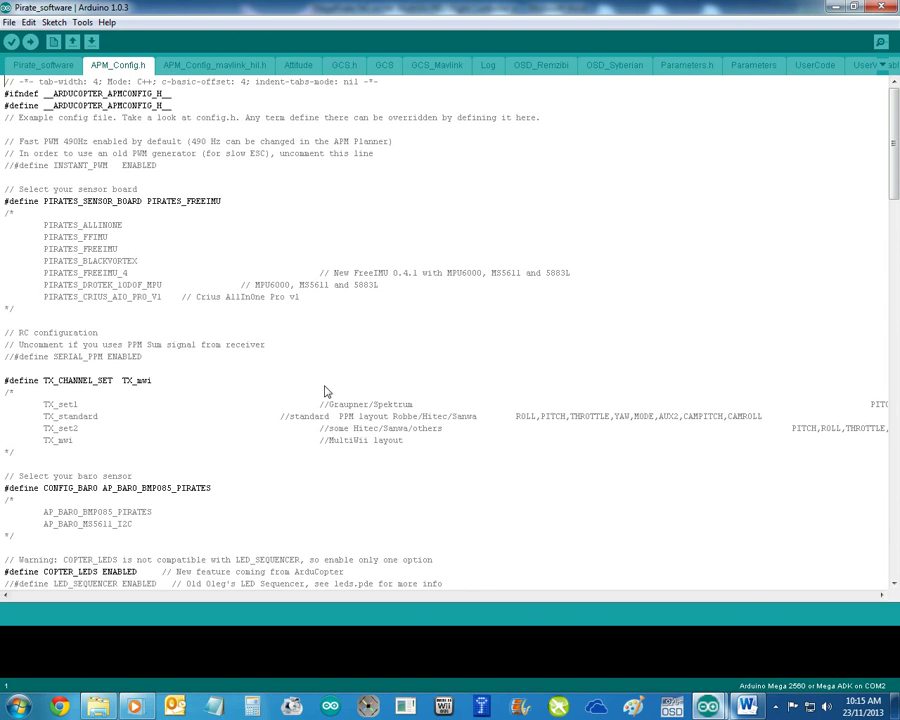
{"action": "mouse_move", "coordinate": [718, 711]}
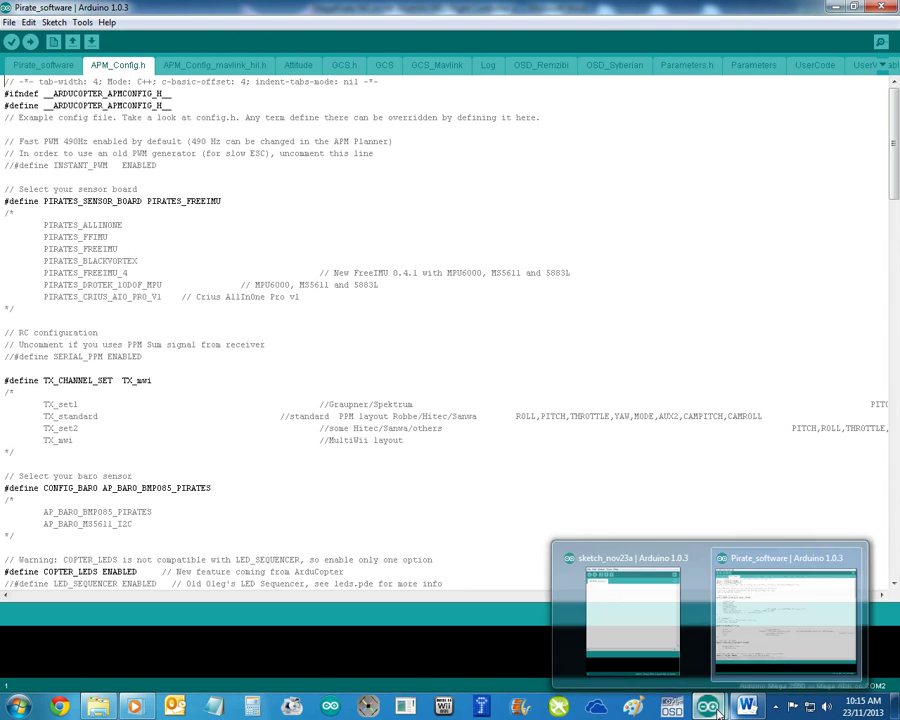
{"action": "left_click", "coordinate": [747, 707]}
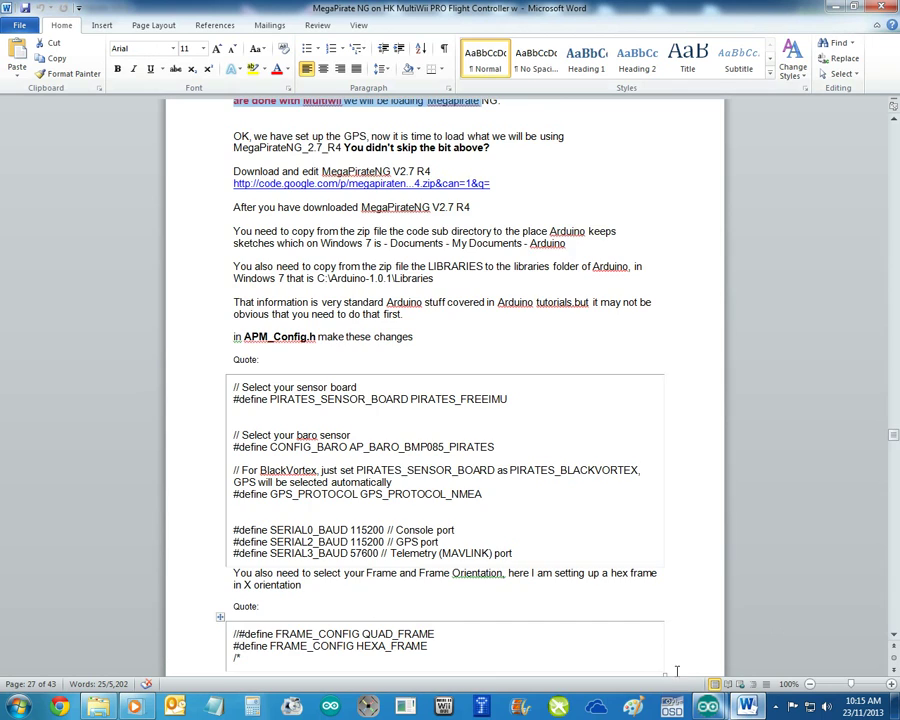
- Scroll to the guide's frame-setup quote, then bring the Arduino APM_Config.h back in front
{"action": "scroll", "coordinate": [640, 620], "scroll_direction": "down", "scroll_amount": 3}
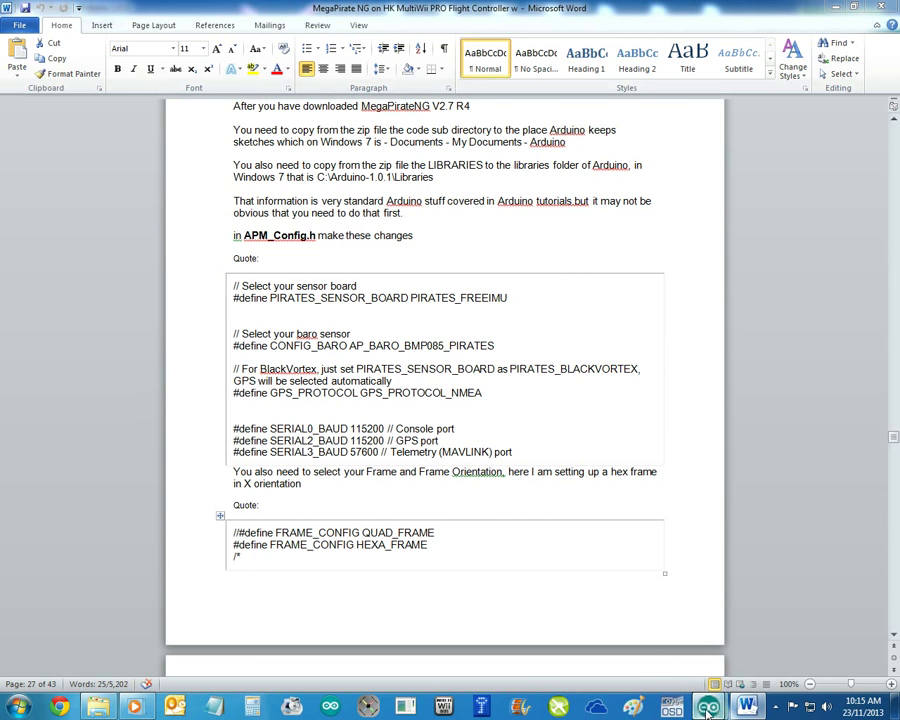
{"action": "mouse_move", "coordinate": [708, 707]}
{"action": "left_click", "coordinate": [769, 647]}
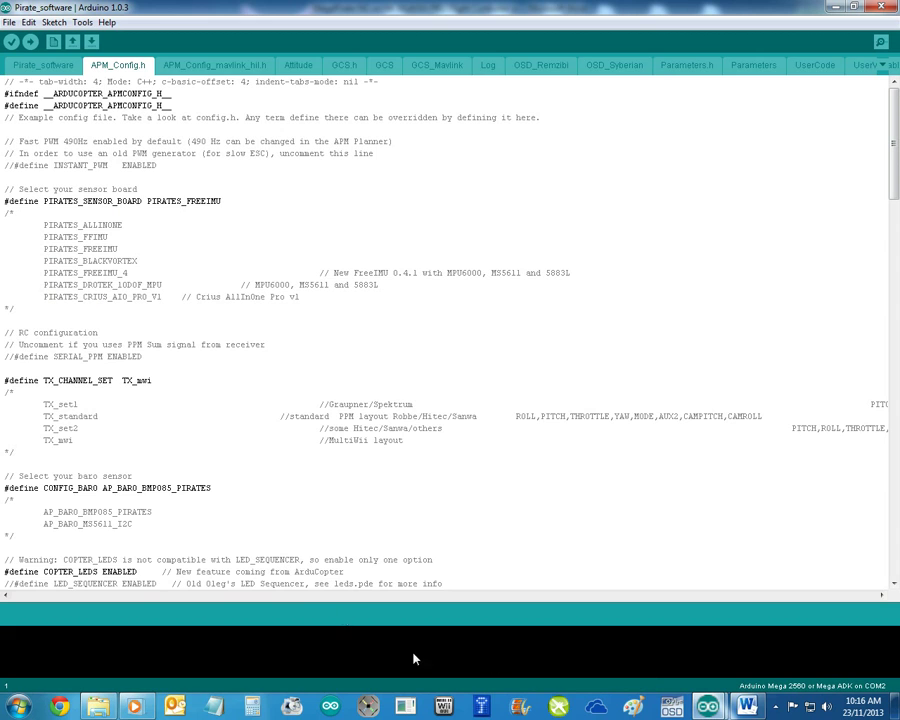
{"action": "left_click", "coordinate": [746, 707]}
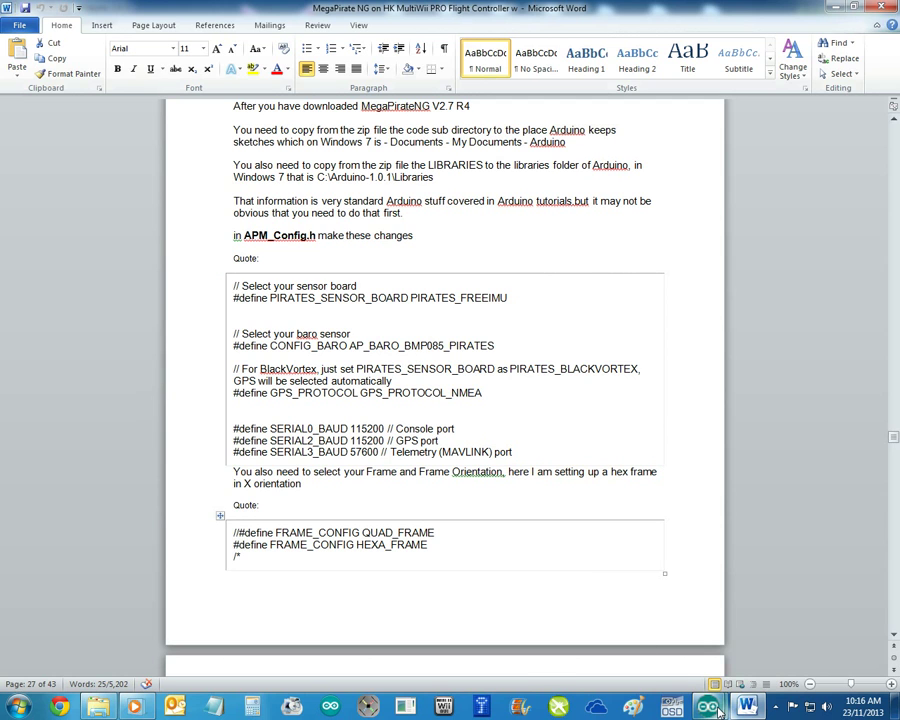
{"action": "mouse_move", "coordinate": [708, 706]}
{"action": "left_click", "coordinate": [767, 630]}
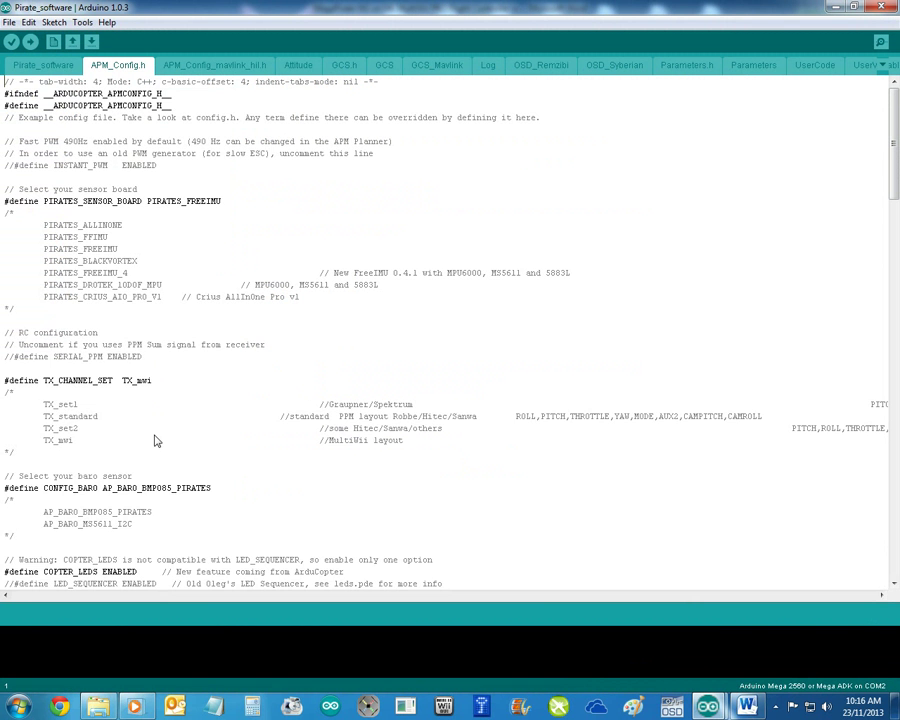
{"action": "scroll", "coordinate": [155, 437], "scroll_direction": "down", "scroll_amount": 2}
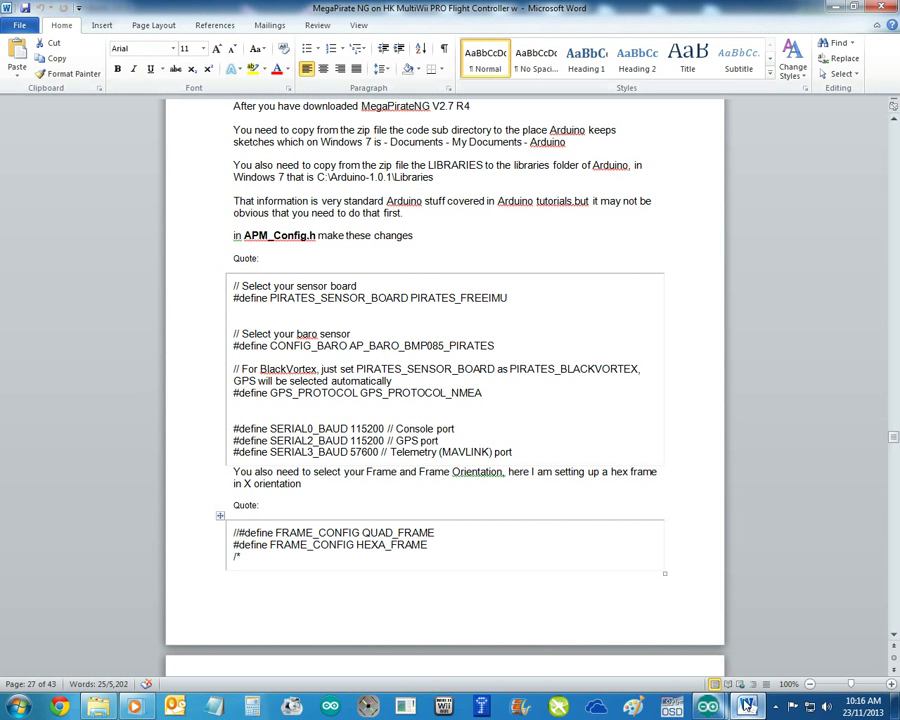
{"action": "left_click", "coordinate": [746, 706]}
{"action": "mouse_move", "coordinate": [708, 706]}
{"action": "left_click", "coordinate": [751, 647]}
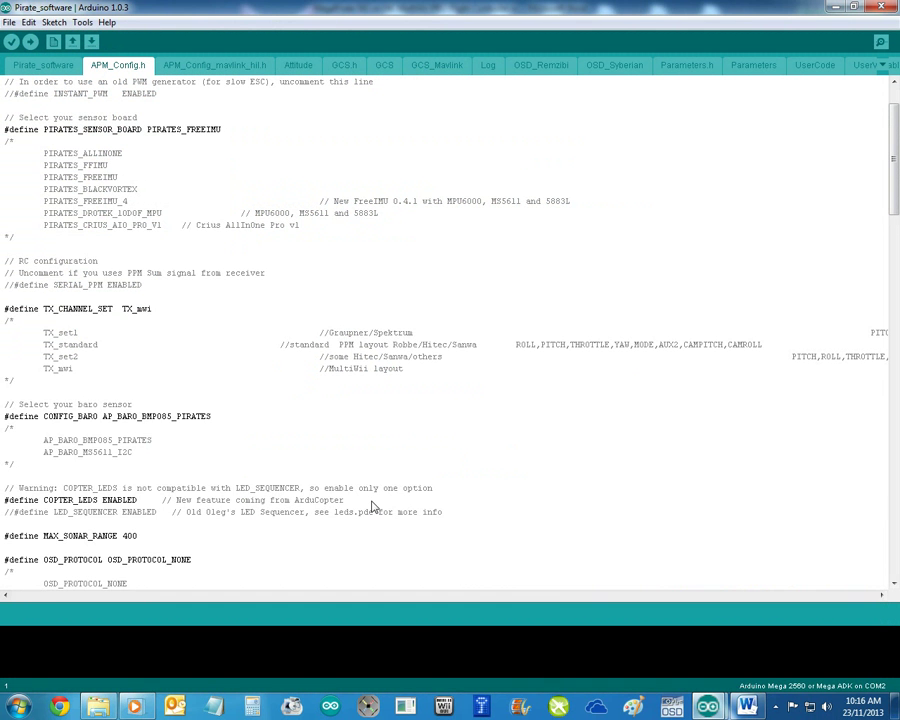
- In APM_Config.h, mark the NMEA and UBLOX GPS protocol options and the serial baud values
{"action": "scroll", "coordinate": [374, 510], "scroll_direction": "down", "scroll_amount": 6}
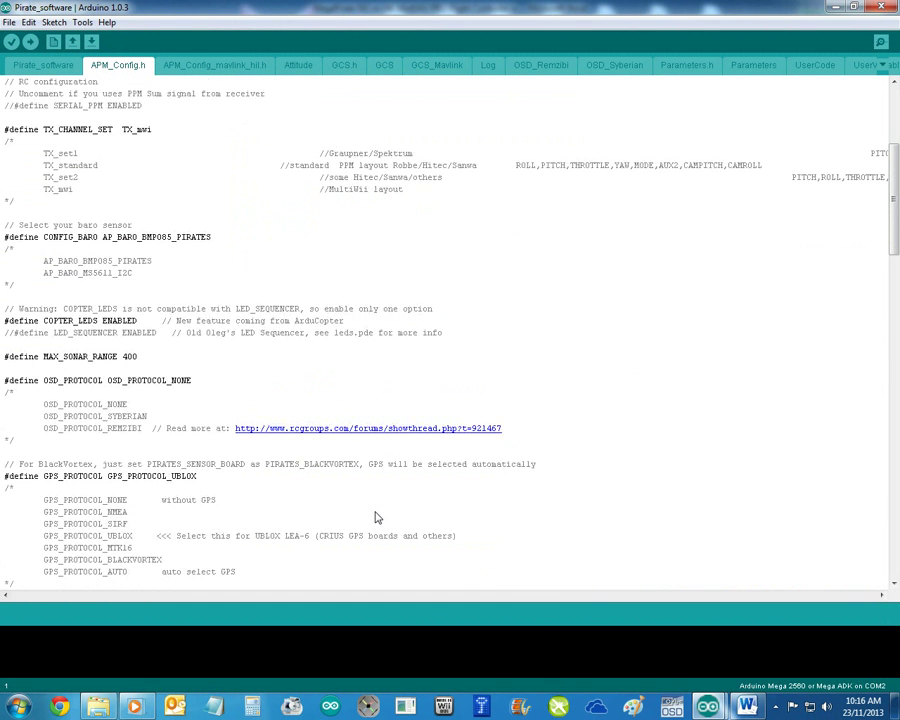
{"action": "scroll", "coordinate": [376, 517], "scroll_direction": "down", "scroll_amount": 2}
{"action": "scroll", "coordinate": [375, 517], "scroll_direction": "down", "scroll_amount": 1}
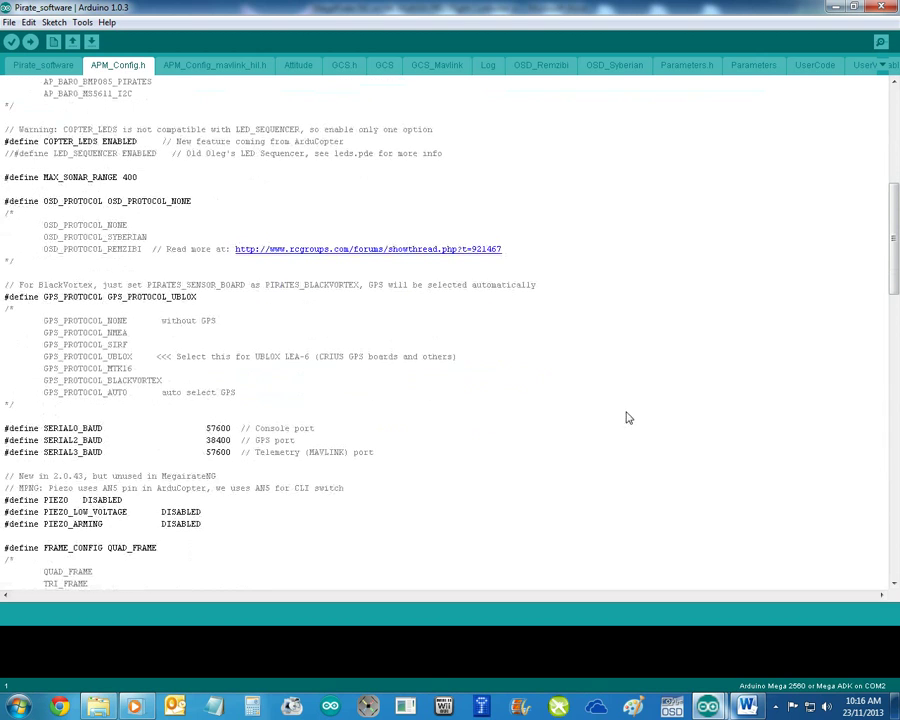
{"action": "double_click", "coordinate": [113, 333]}
{"action": "double_click", "coordinate": [194, 298]}
{"action": "left_click_drag", "start_coordinate": [211, 432], "coordinate": [229, 443]}
- Compare against the guide's quoted NMEA and 115200 values, then return to the sketch
{"action": "key", "text": "alt+Tab"}
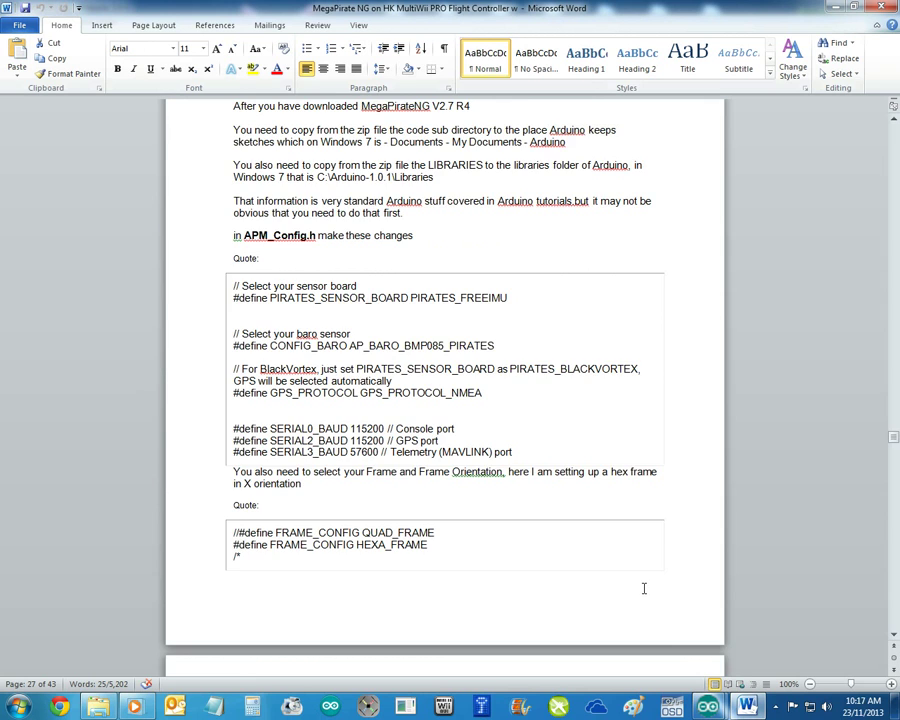
{"action": "scroll", "coordinate": [644, 588], "scroll_direction": "down", "scroll_amount": 5}
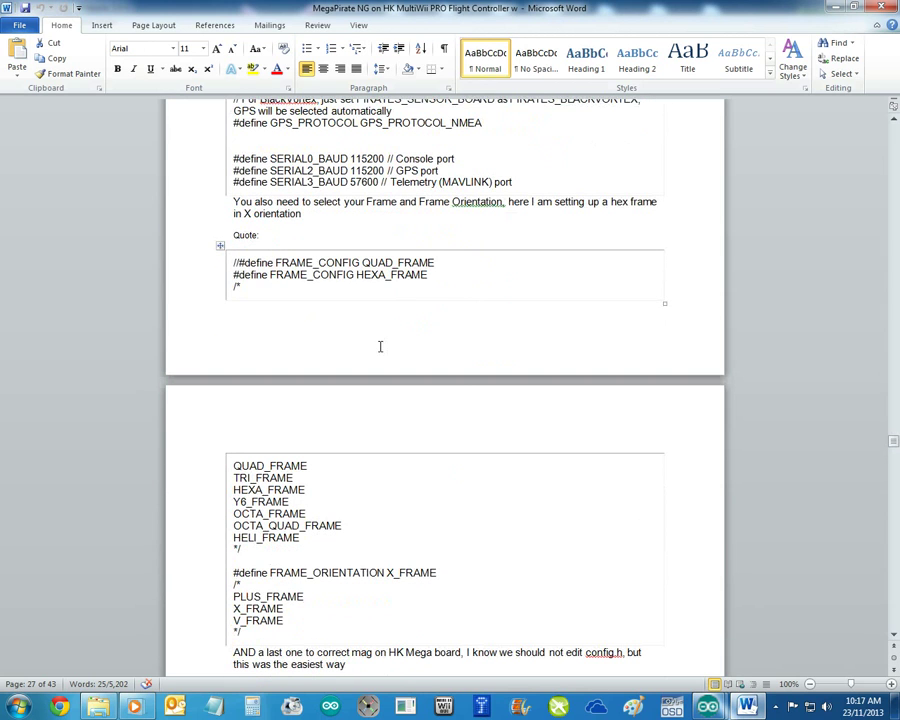
{"action": "scroll", "coordinate": [298, 522], "scroll_direction": "down", "scroll_amount": 1}
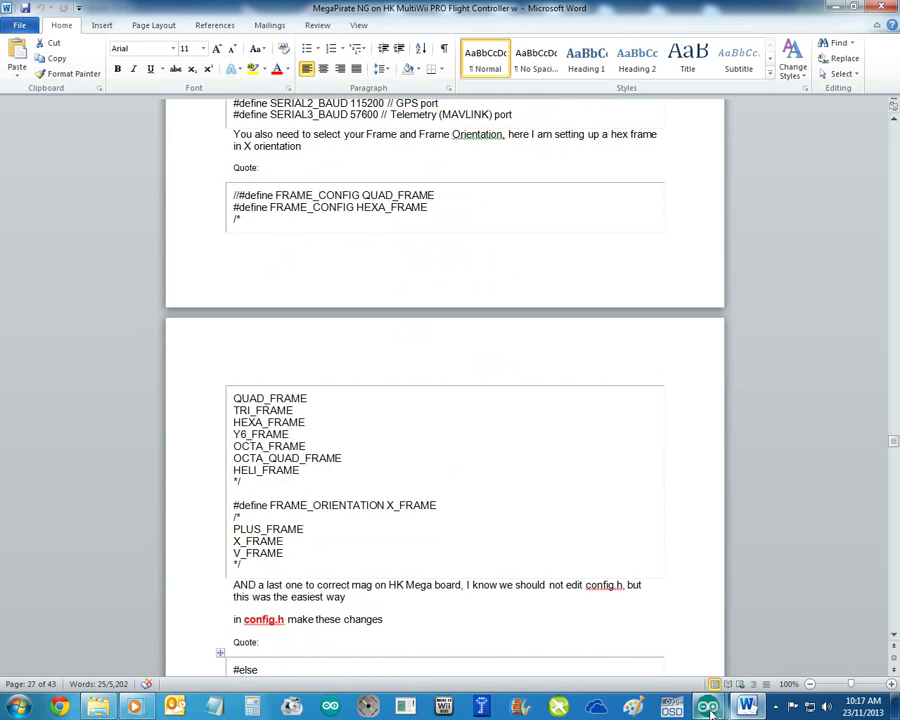
{"action": "mouse_move", "coordinate": [707, 708]}
{"action": "left_click", "coordinate": [741, 637]}
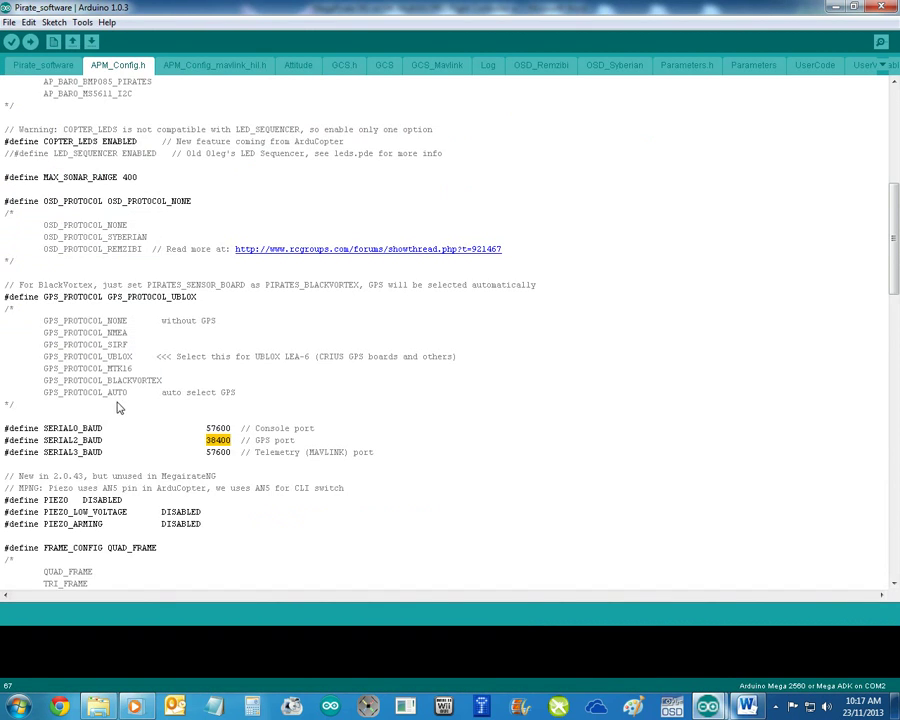
- Clear the 38400 baud highlight and check the guide before returning to the sketch
{"action": "scroll", "coordinate": [141, 513], "scroll_direction": "down", "scroll_amount": 6}
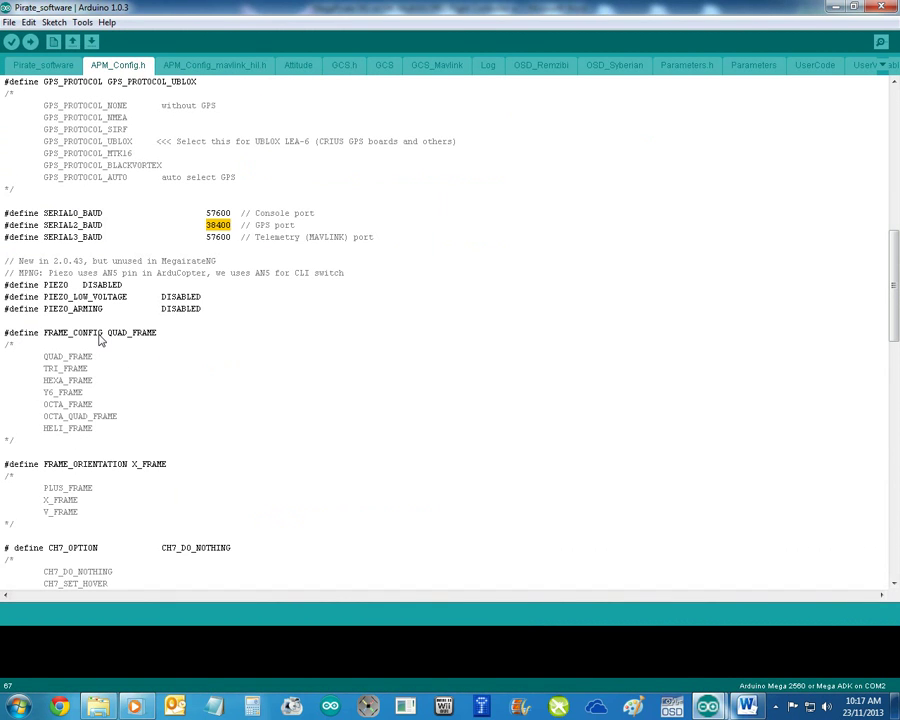
{"action": "left_click", "coordinate": [132, 464]}
{"action": "scroll", "coordinate": [301, 526], "scroll_direction": "up", "scroll_amount": 8}
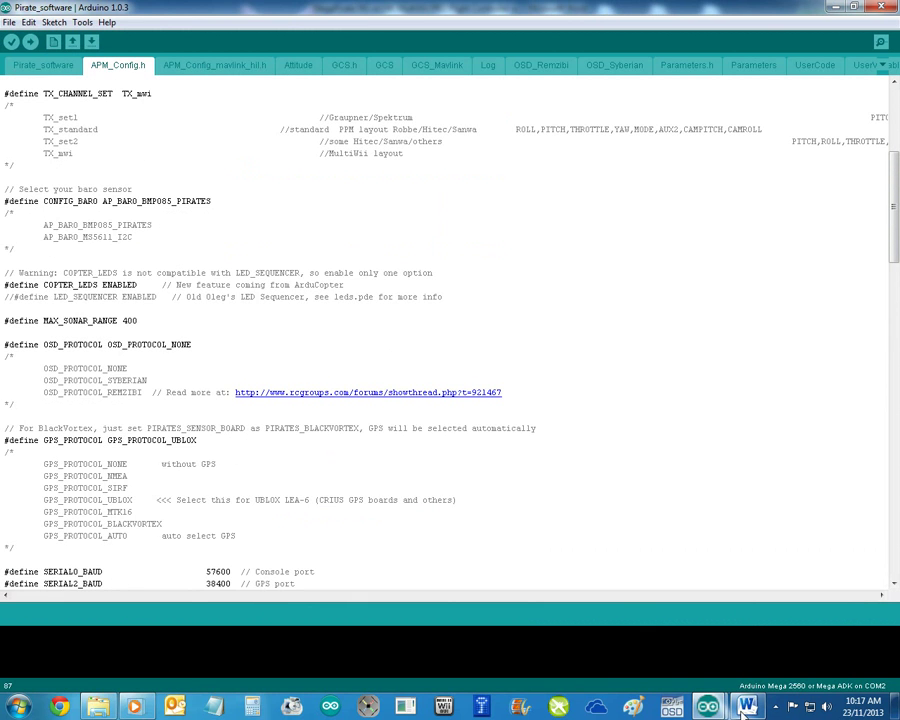
{"action": "key", "text": "alt+Tab"}
{"action": "scroll", "coordinate": [611, 528], "scroll_direction": "down", "scroll_amount": 3}
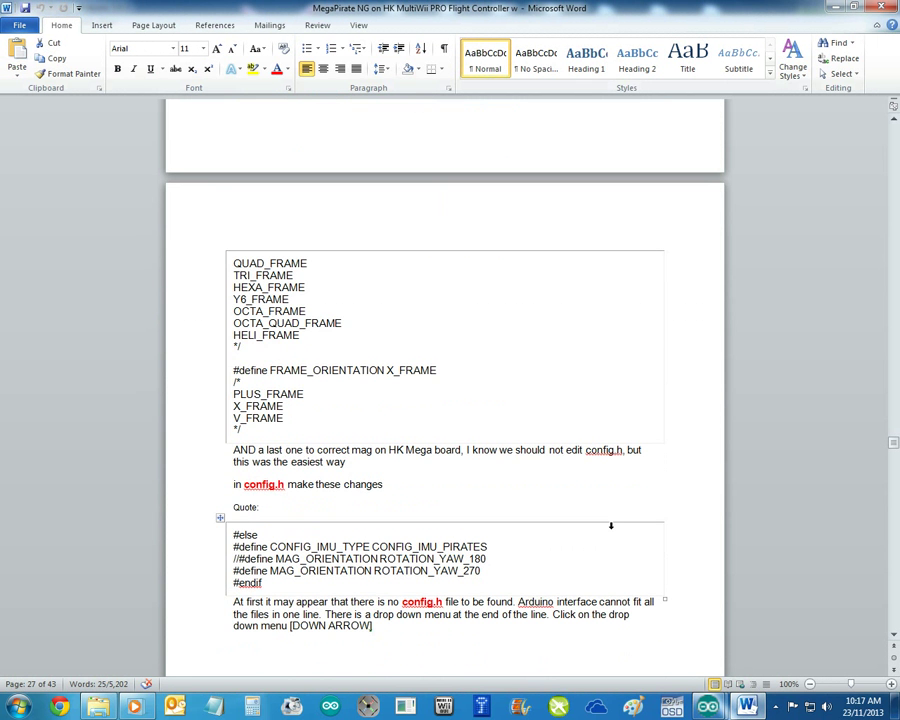
{"action": "mouse_move", "coordinate": [707, 706]}
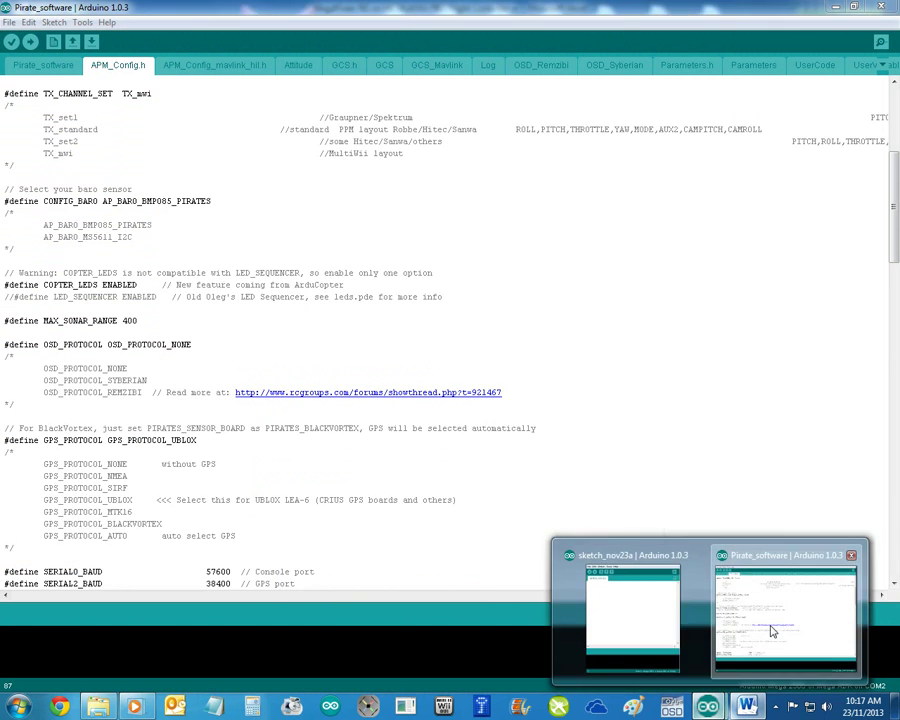
{"action": "left_click", "coordinate": [770, 635]}
- Highlight the TX_CHANNEL_SET TX_mwi line and its MultiWii option in APM_Config.h
{"action": "scroll", "coordinate": [396, 452], "scroll_direction": "up", "scroll_amount": 7}
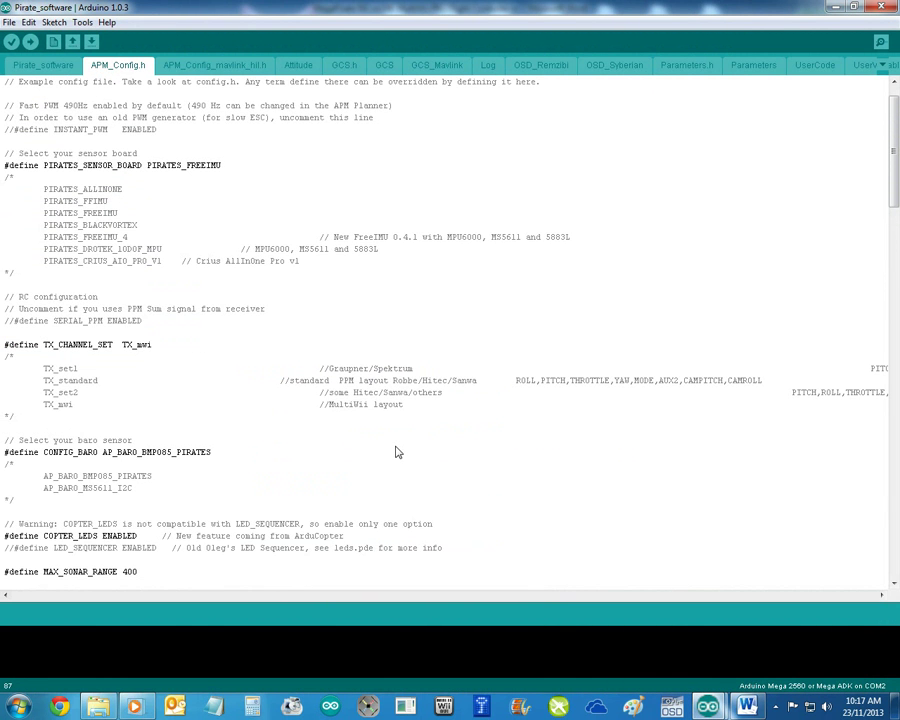
{"action": "left_click_drag", "start_coordinate": [5, 345], "coordinate": [161, 354]}
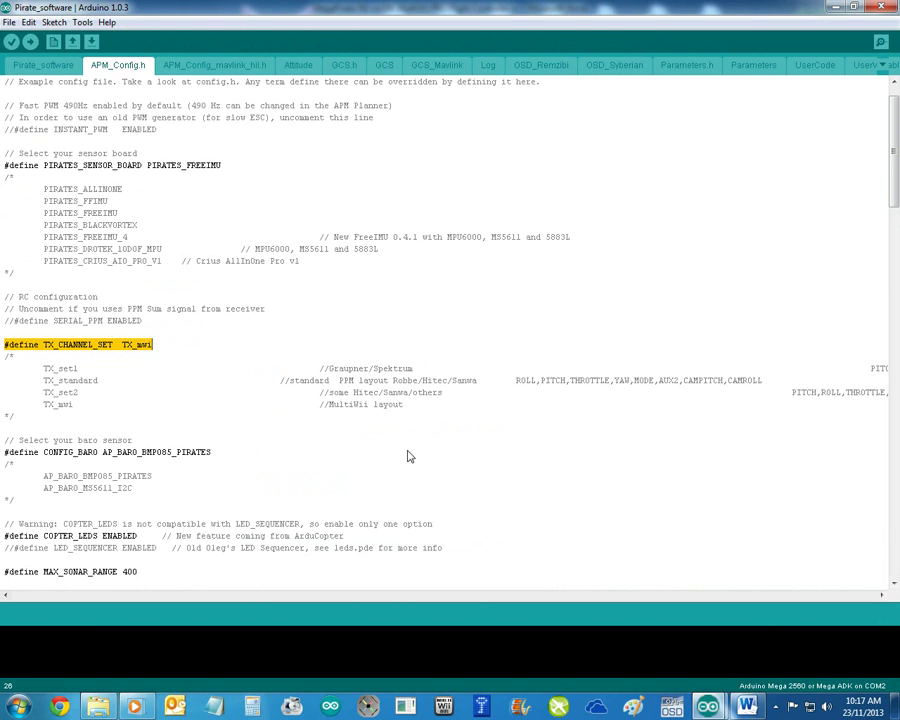
{"action": "double_click", "coordinate": [333, 404]}
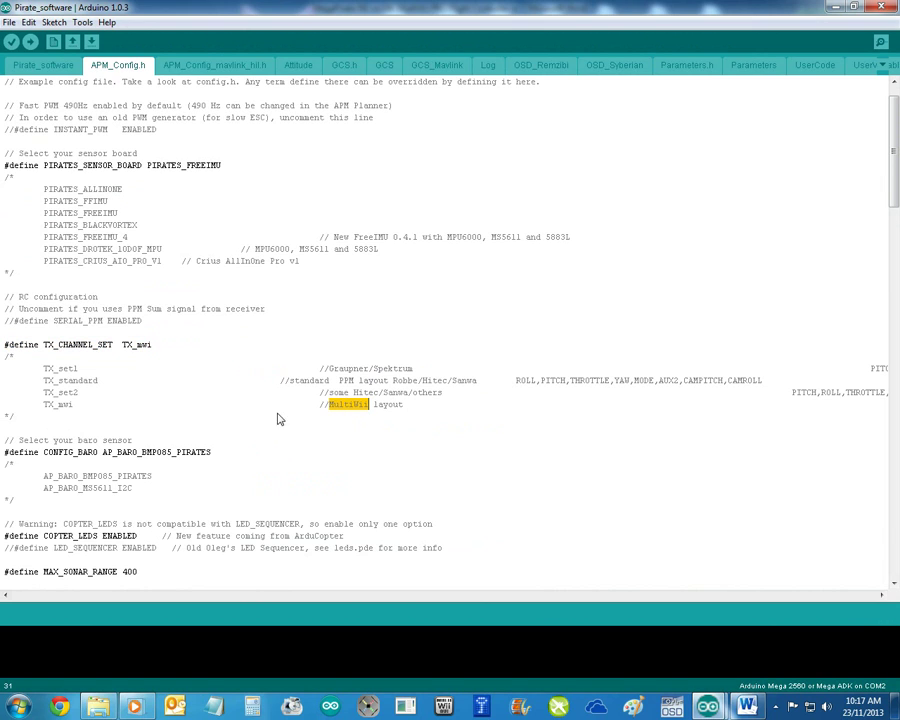
{"action": "double_click", "coordinate": [57, 404]}
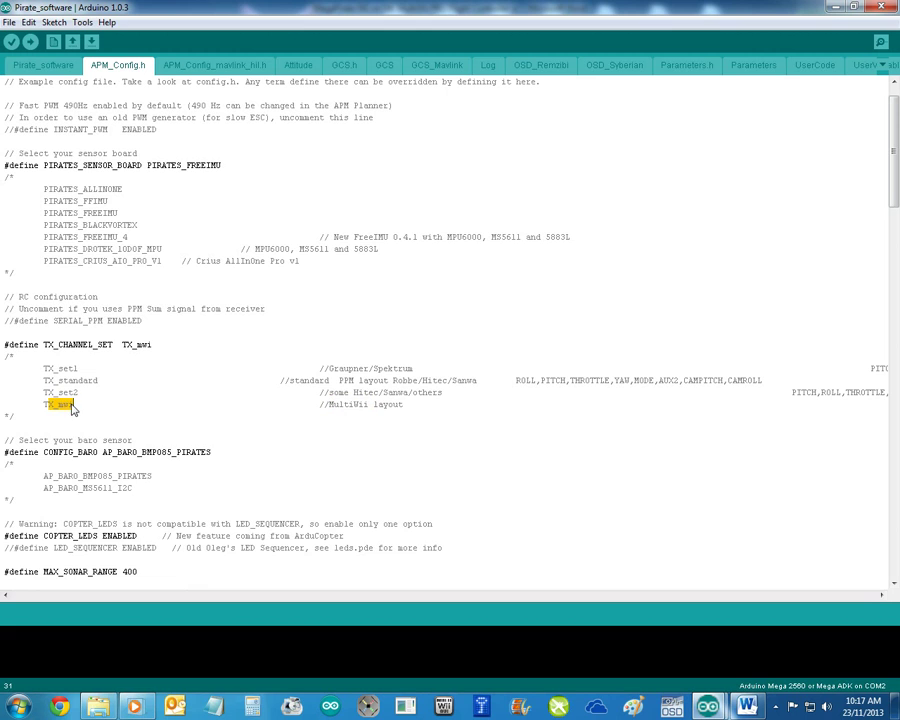
{"action": "double_click", "coordinate": [137, 344]}
{"action": "double_click", "coordinate": [144, 424]}
{"action": "scroll", "coordinate": [144, 427], "scroll_direction": "up", "scroll_amount": 1}
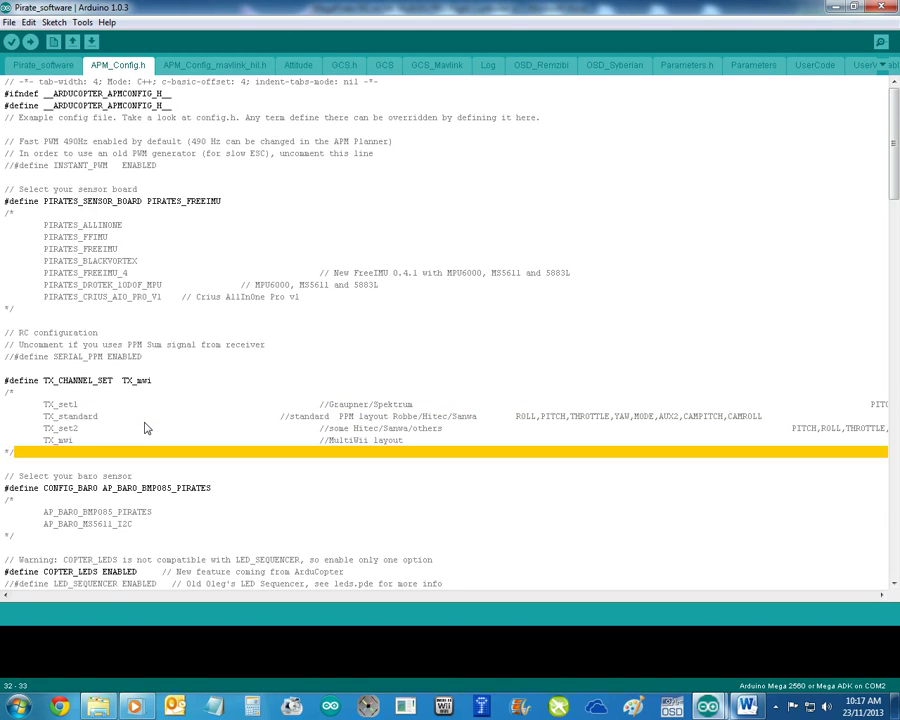
{"action": "left_click", "coordinate": [225, 317]}
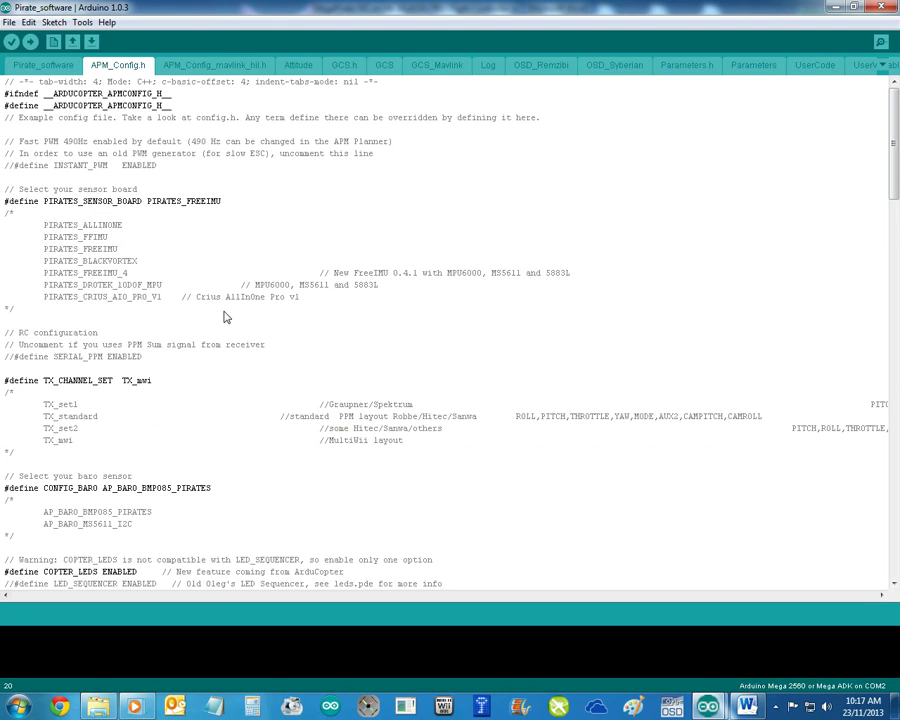
- In the Word guide, scroll to the config.h quote defining MAG_ORIENTATION ROTATION_YAW_270
{"action": "left_click", "coordinate": [752, 704]}
{"action": "scroll", "coordinate": [589, 594], "scroll_direction": "down", "scroll_amount": 4}
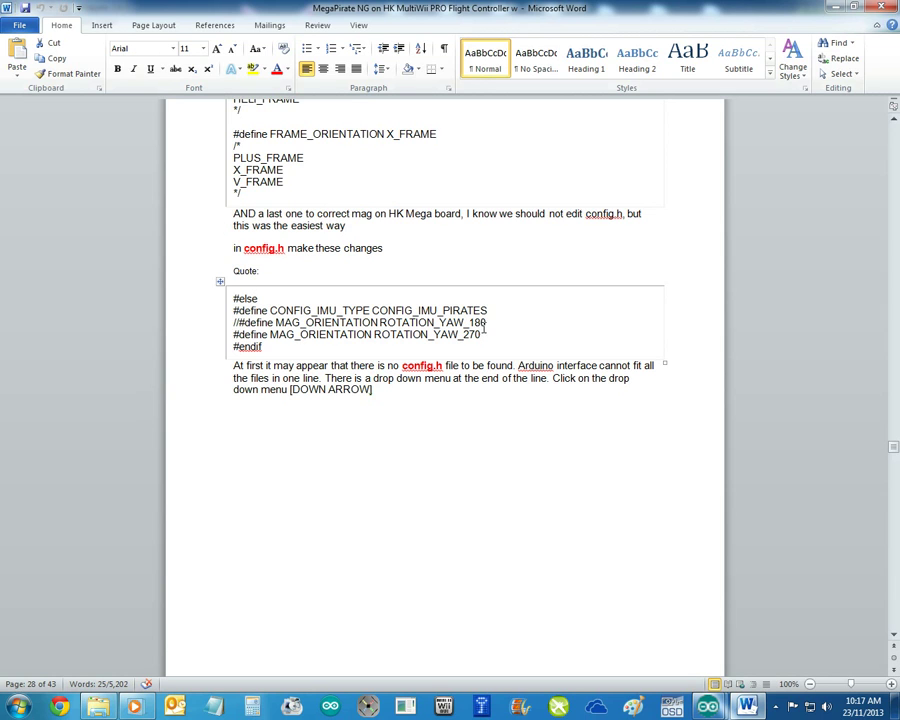
{"action": "scroll", "coordinate": [382, 385], "scroll_direction": "down", "scroll_amount": 5}
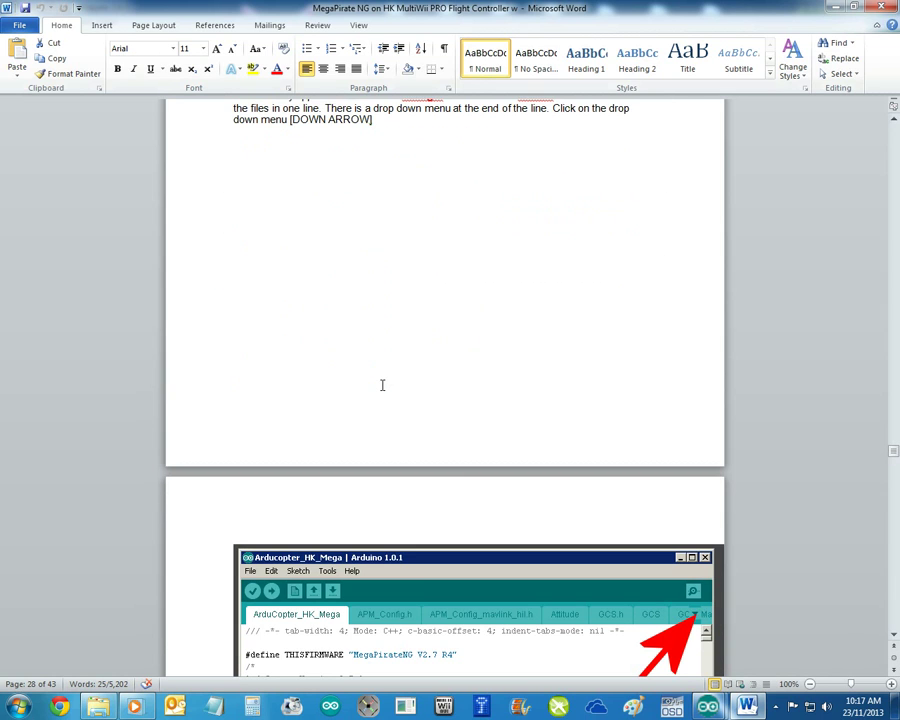
{"action": "scroll", "coordinate": [566, 609], "scroll_direction": "down", "scroll_amount": 3}
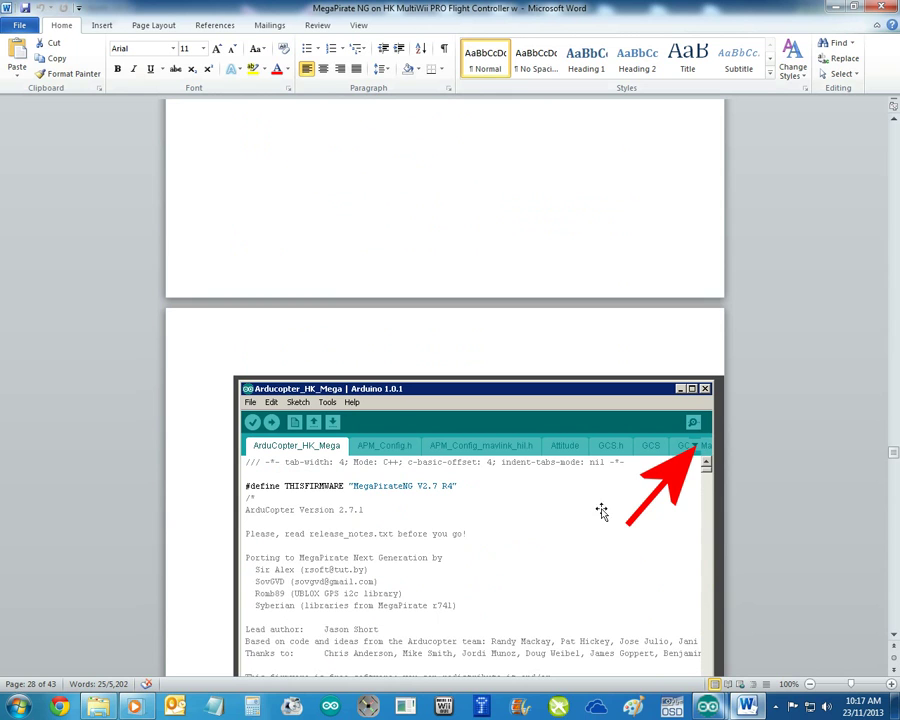
{"action": "scroll", "coordinate": [470, 490], "scroll_direction": "up", "scroll_amount": 6}
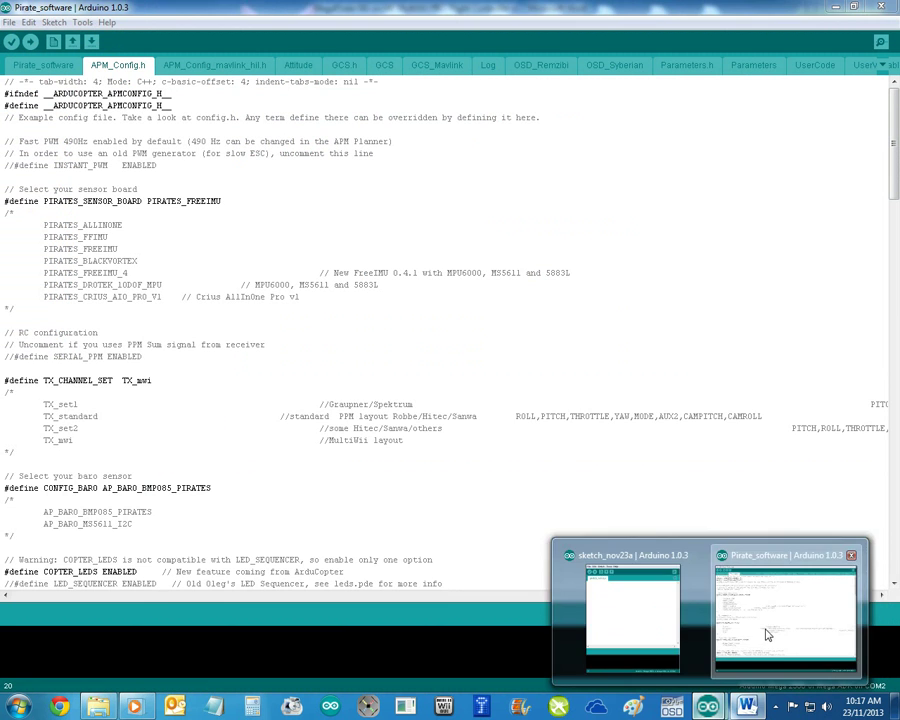
- Open the sketch's config.h at the MAG_ORIENTATION ROTATION_YAW_270 block, then return to Word
{"action": "left_click", "coordinate": [784, 610]}
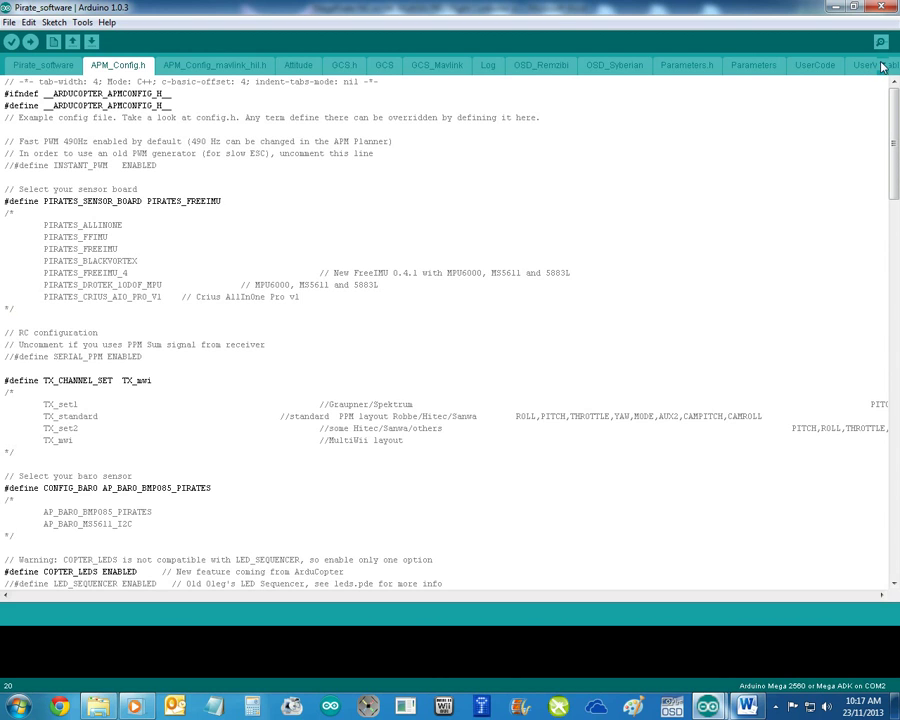
{"action": "left_click", "coordinate": [882, 66]}
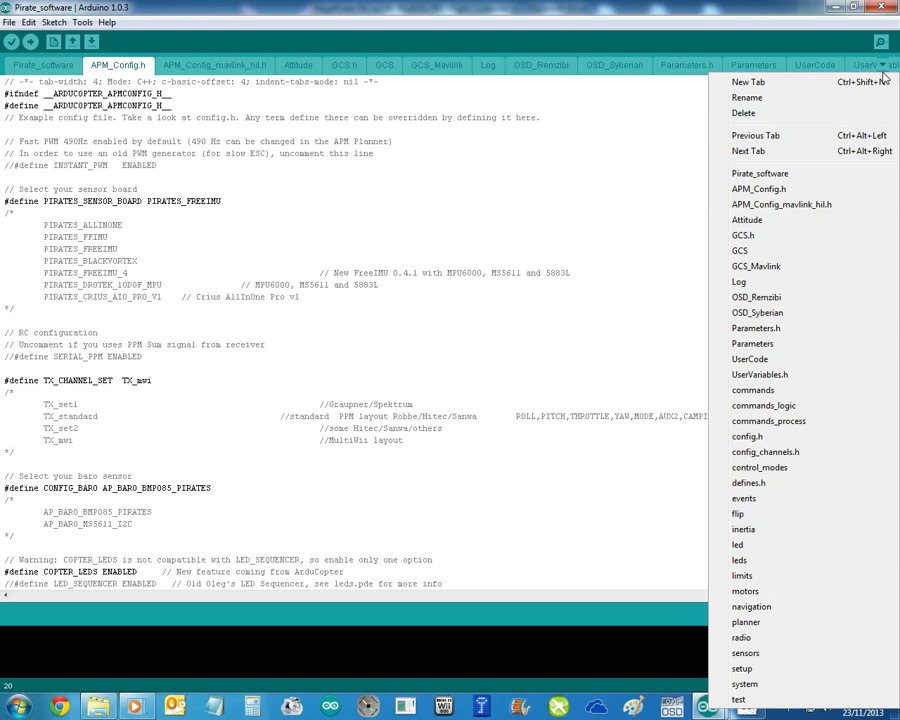
{"action": "left_click", "coordinate": [762, 438]}
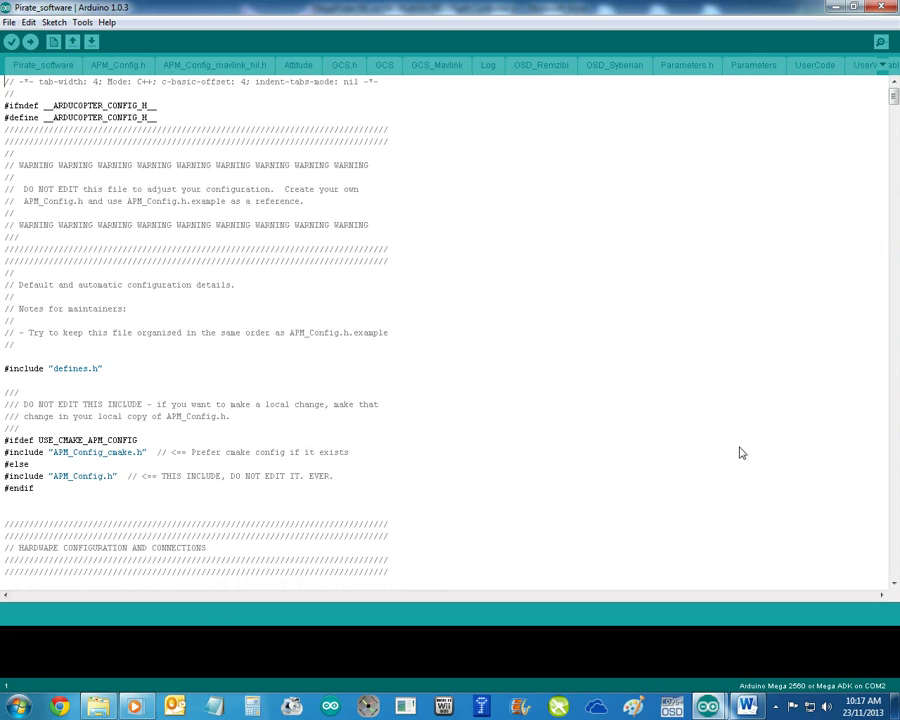
{"action": "scroll", "coordinate": [402, 392], "scroll_direction": "down", "scroll_amount": 8}
{"action": "scroll", "coordinate": [404, 395], "scroll_direction": "down", "scroll_amount": 10}
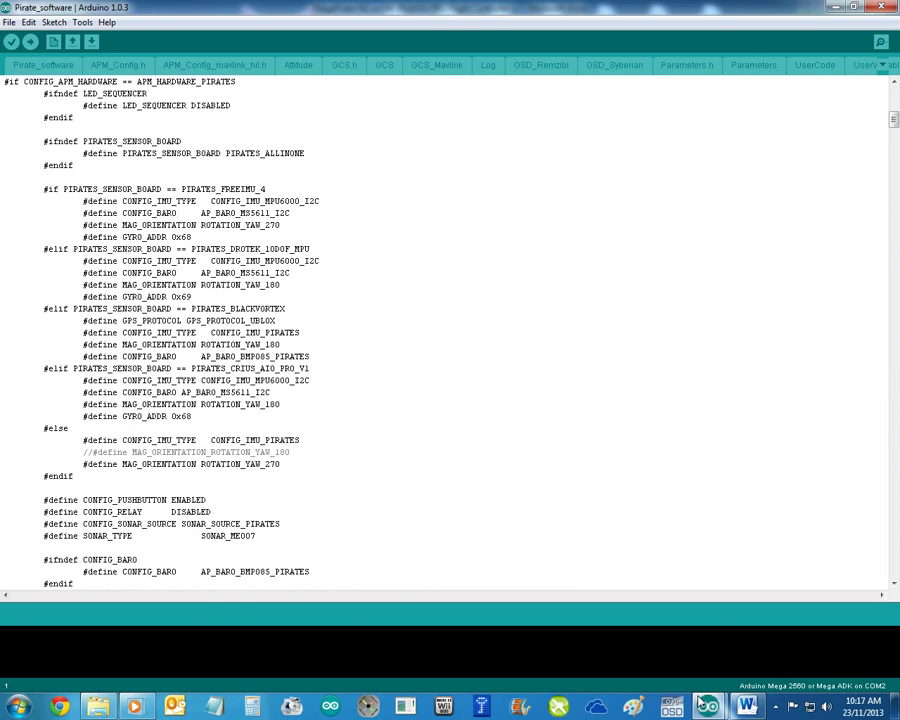
{"action": "key", "text": "alt+Tab"}
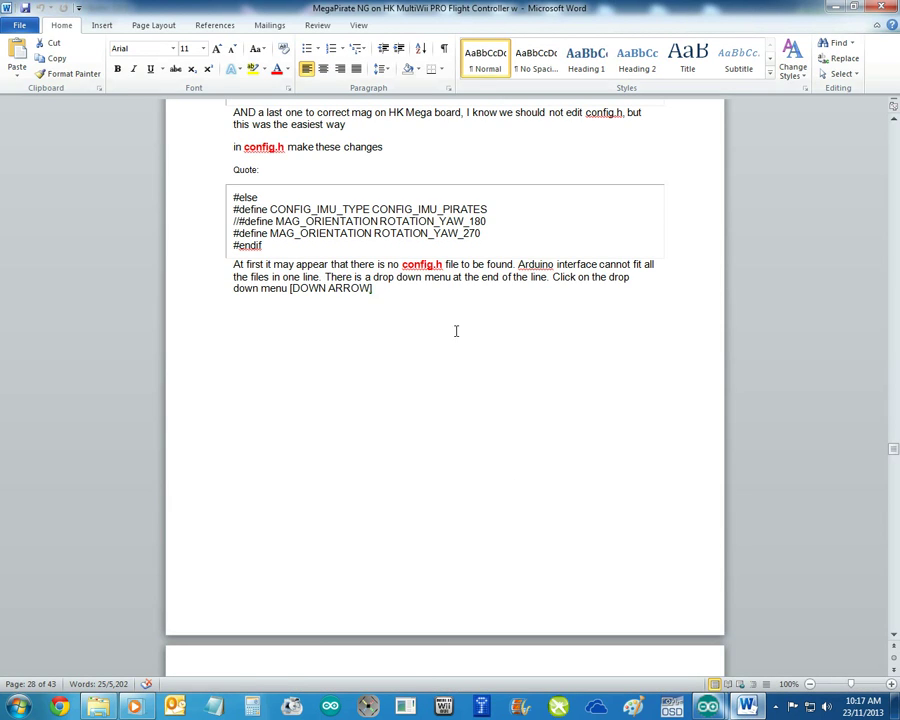
{"action": "left_click_drag", "start_coordinate": [237, 195], "coordinate": [405, 247]}
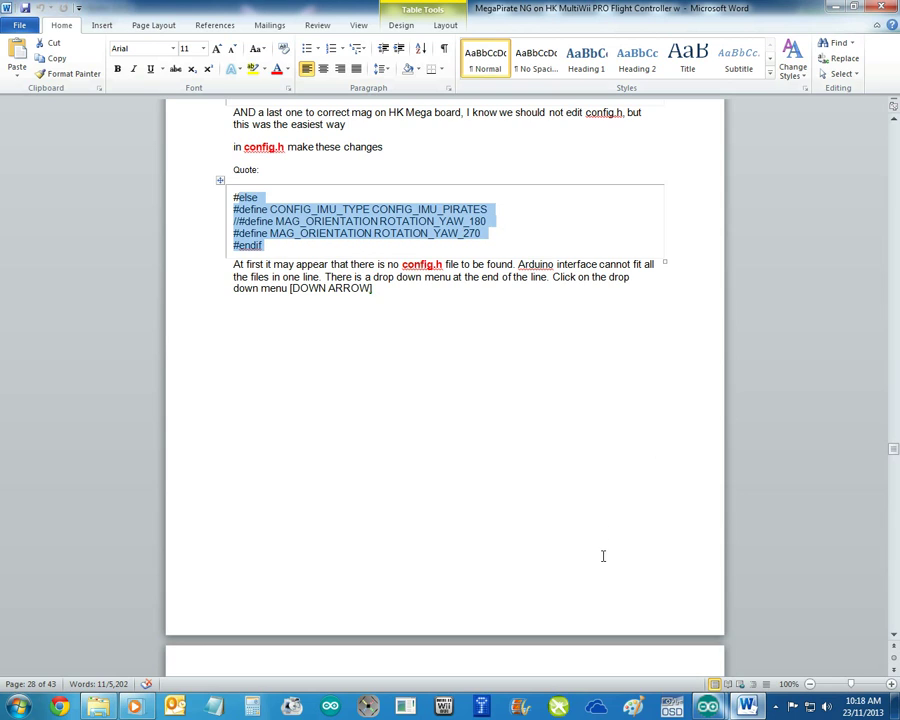
{"action": "left_click", "coordinate": [422, 245]}
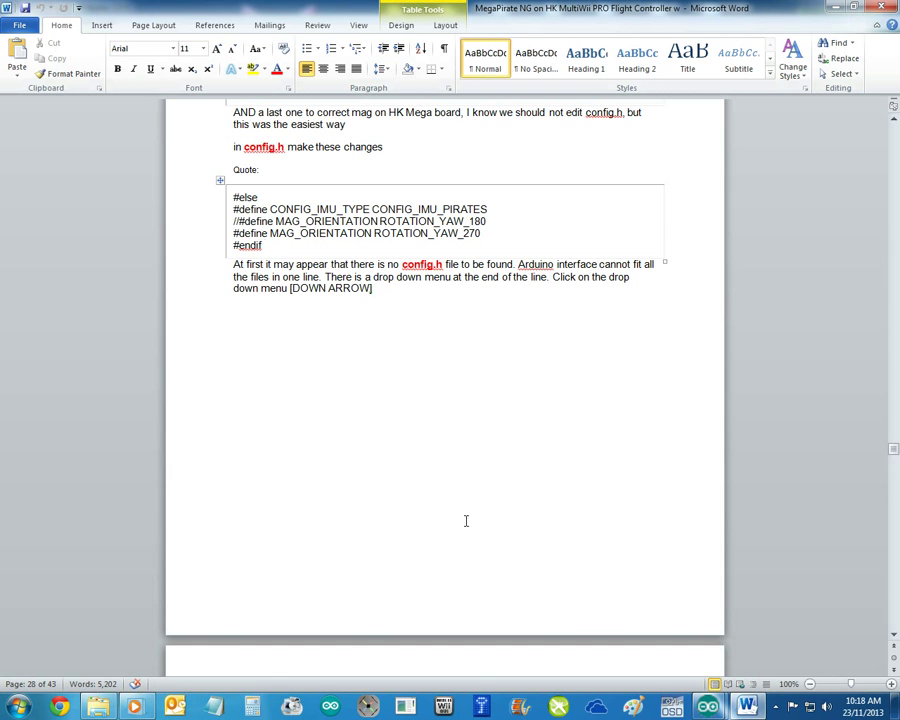
{"action": "mouse_move", "coordinate": [707, 707]}
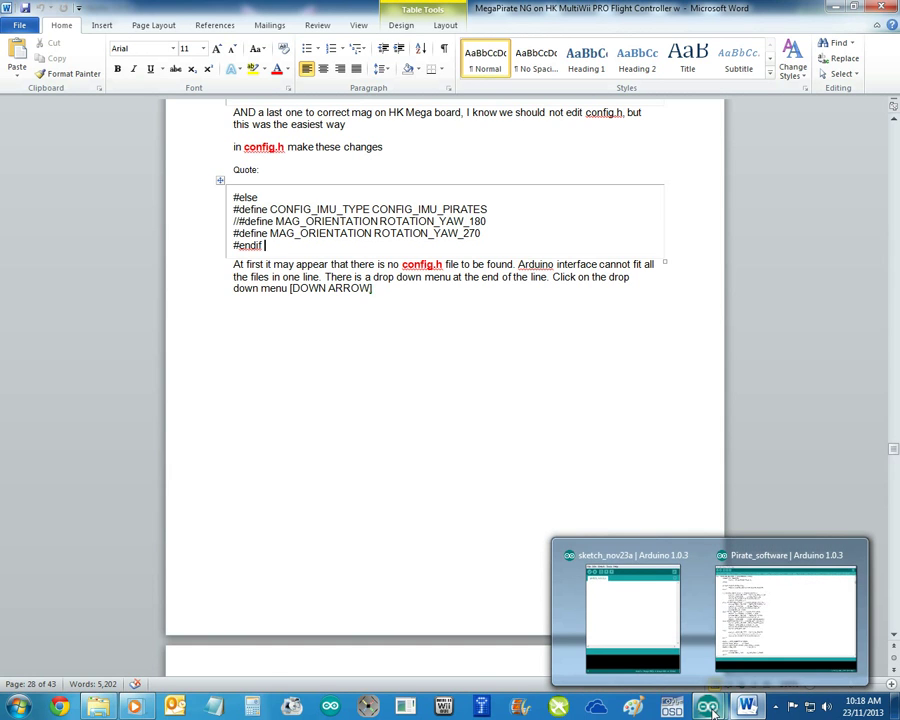
{"action": "left_click", "coordinate": [740, 620]}
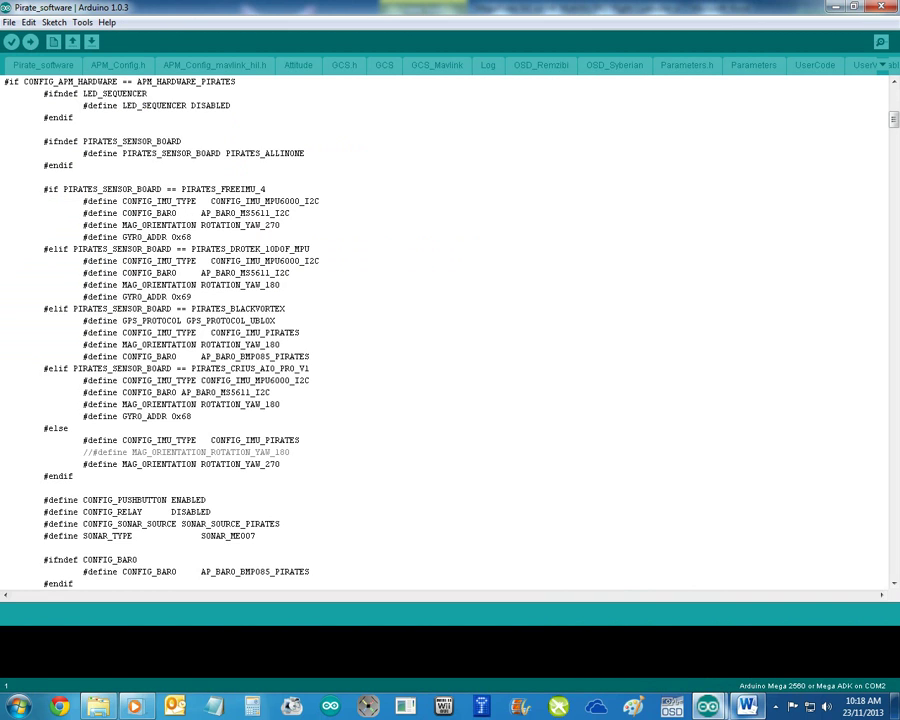
{"action": "mouse_move", "coordinate": [708, 710]}
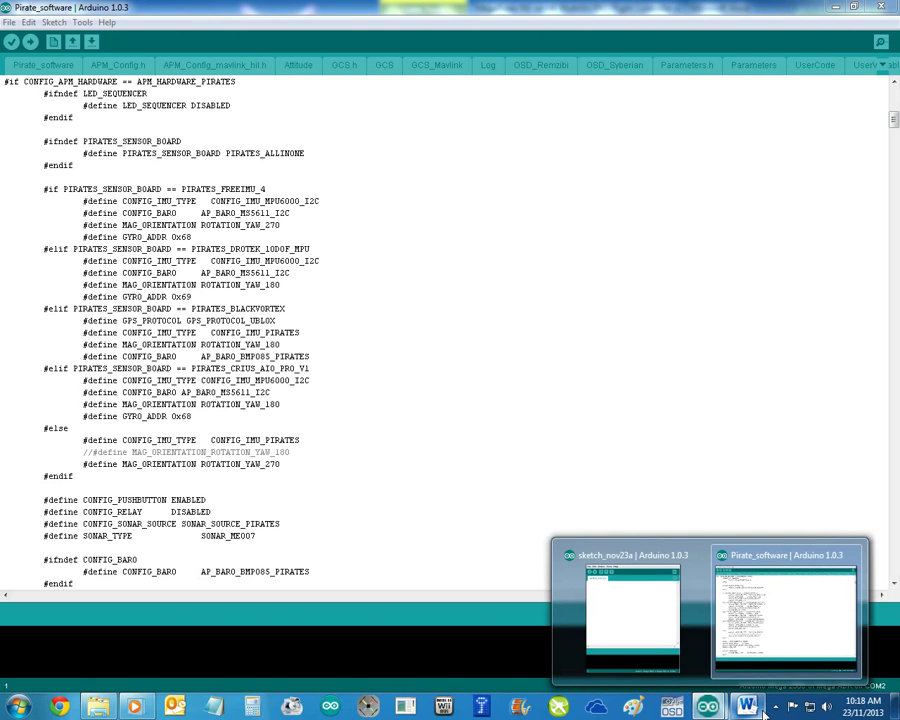
{"action": "left_click", "coordinate": [747, 707]}
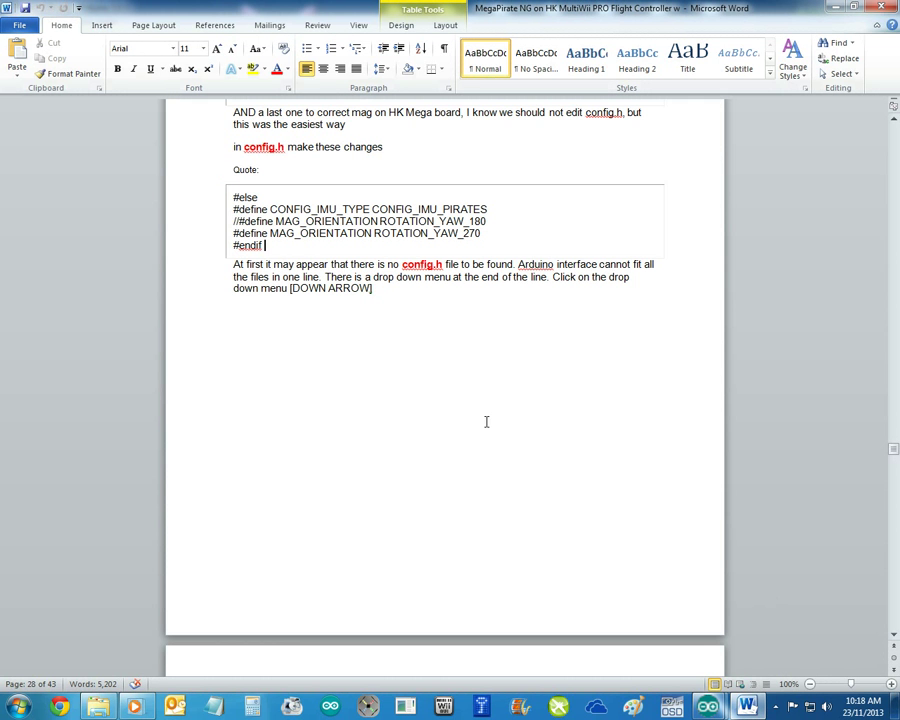
- Select the guide's two MAG_ORIENTATION lines, mark the matching YAW_270 line in config.h, then minimize the sketch
{"action": "left_click", "coordinate": [318, 240]}
{"action": "left_click_drag", "start_coordinate": [480, 233], "coordinate": [233, 221]}
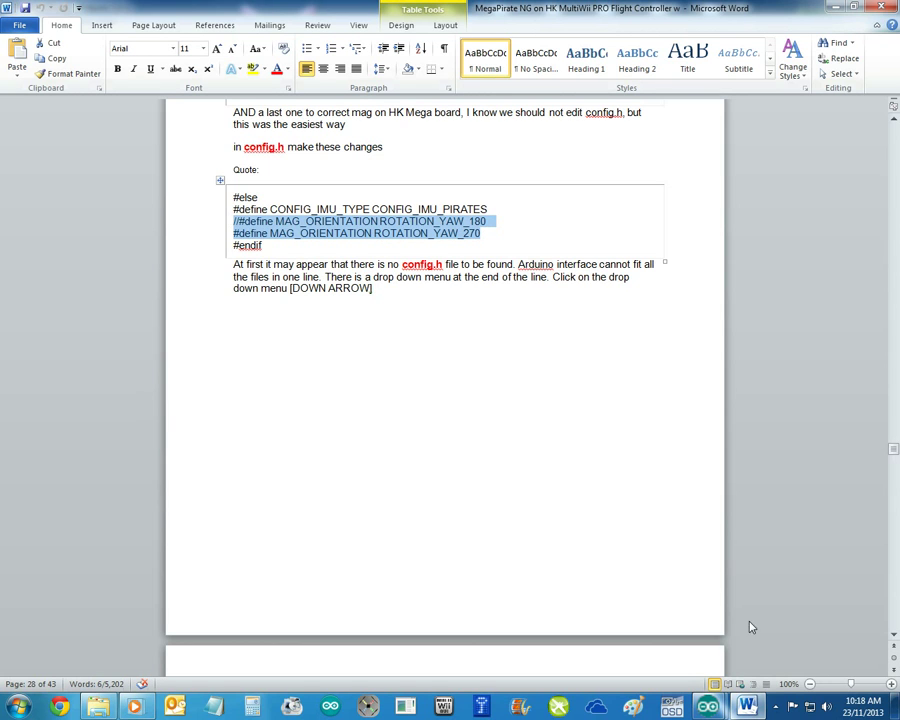
{"action": "left_click", "coordinate": [707, 706]}
{"action": "left_click", "coordinate": [785, 617]}
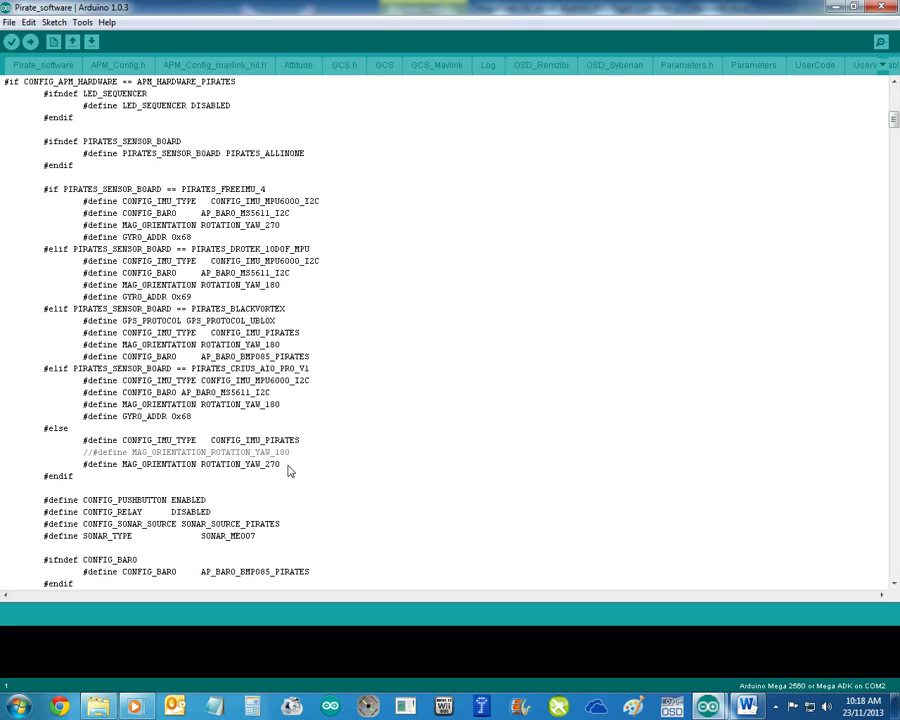
{"action": "left_click_drag", "start_coordinate": [283, 465], "coordinate": [274, 465]}
{"action": "left_click", "coordinate": [835, 8]}
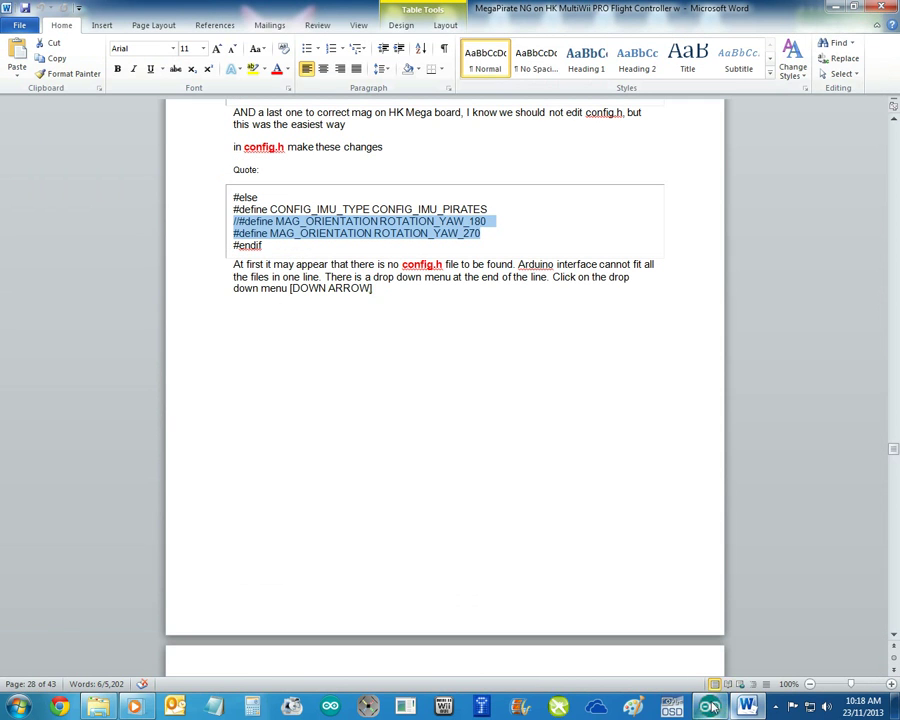
- Close the blank sketch_nov23a Arduino window and scroll the guide down to page 32's eeprom-clearing steps
{"action": "left_click", "coordinate": [710, 707]}
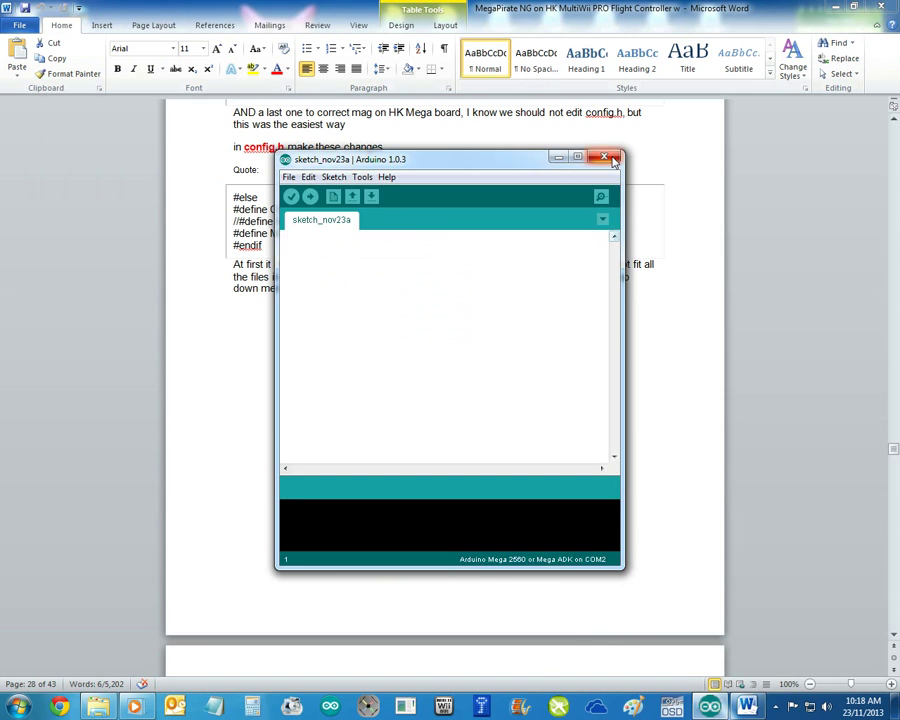
{"action": "left_click", "coordinate": [612, 159]}
{"action": "scroll", "coordinate": [566, 408], "scroll_direction": "down", "scroll_amount": 7}
{"action": "scroll", "coordinate": [566, 408], "scroll_direction": "down", "scroll_amount": 12}
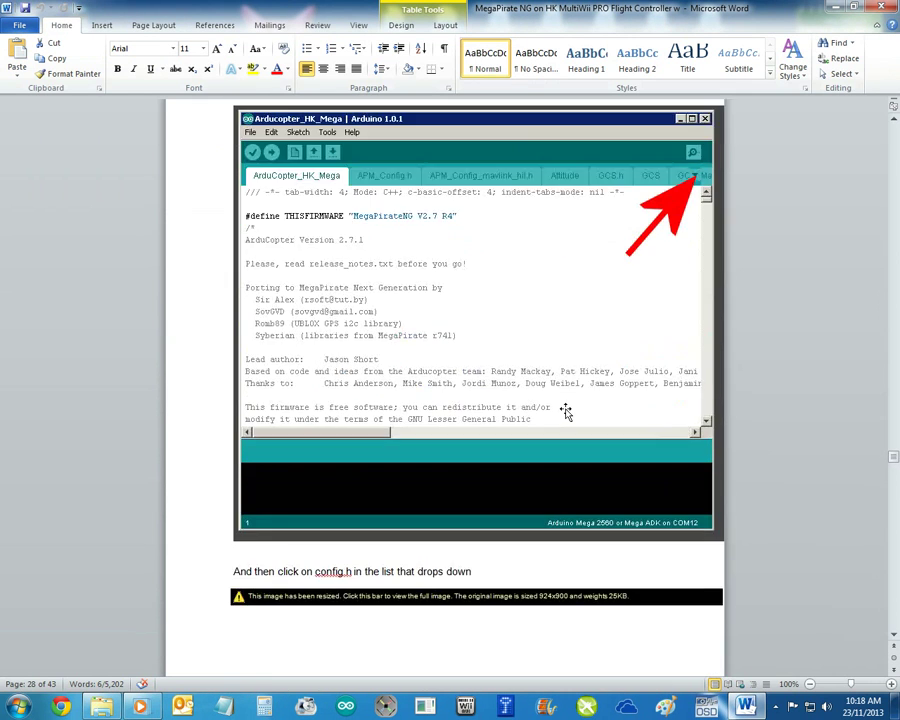
{"action": "scroll", "coordinate": [563, 412], "scroll_direction": "down", "scroll_amount": 15}
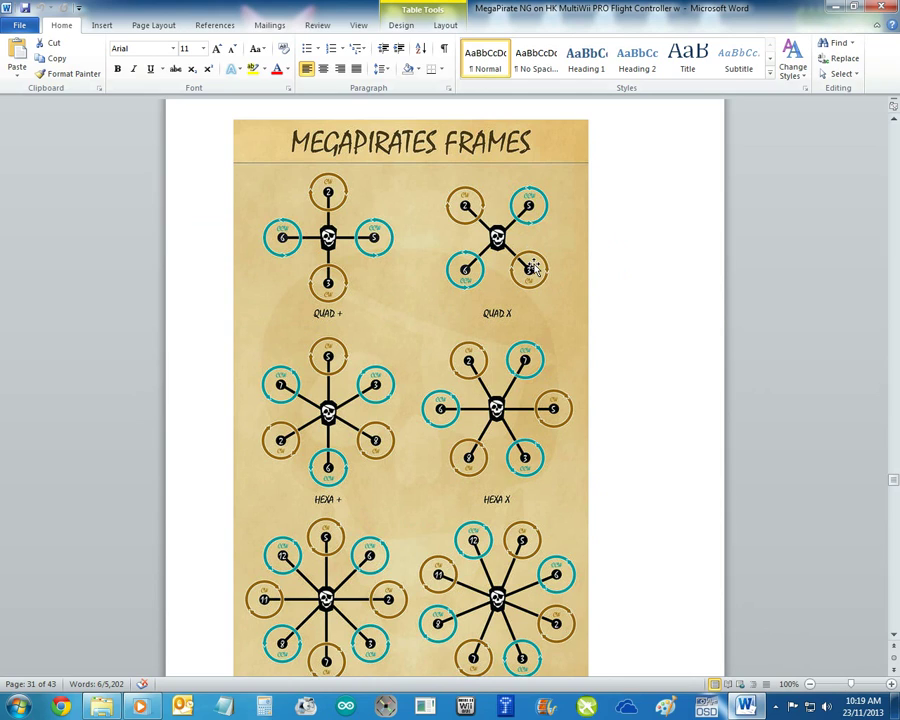
{"action": "scroll", "coordinate": [412, 371], "scroll_direction": "down", "scroll_amount": 15}
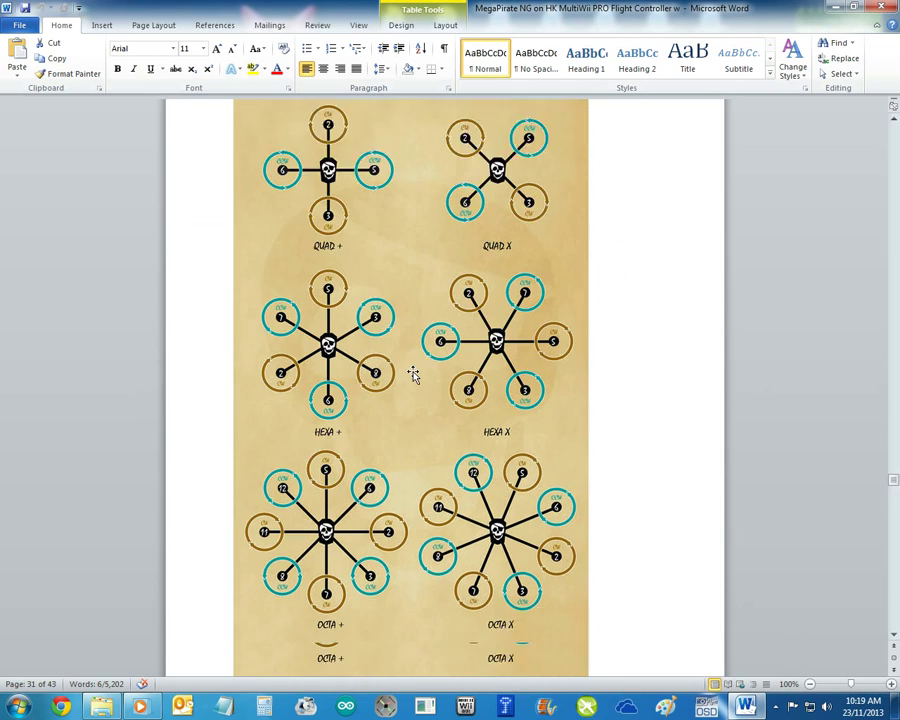
{"action": "scroll", "coordinate": [413, 372], "scroll_direction": "down", "scroll_amount": 2}
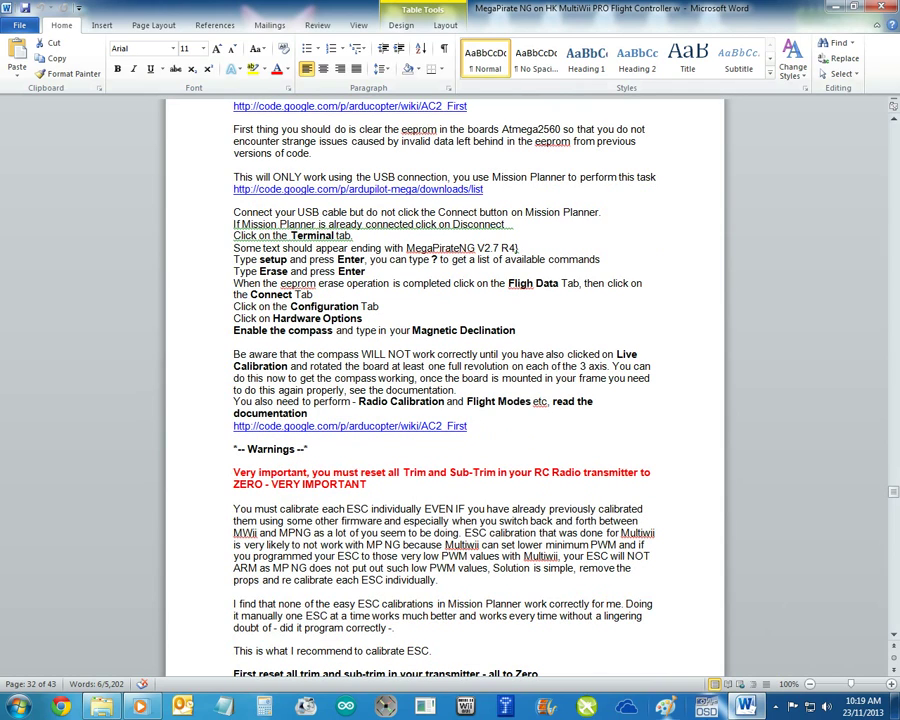
- Bring Mission Planner to the front on its Flight Data screen
{"action": "left_click", "coordinate": [587, 707]}
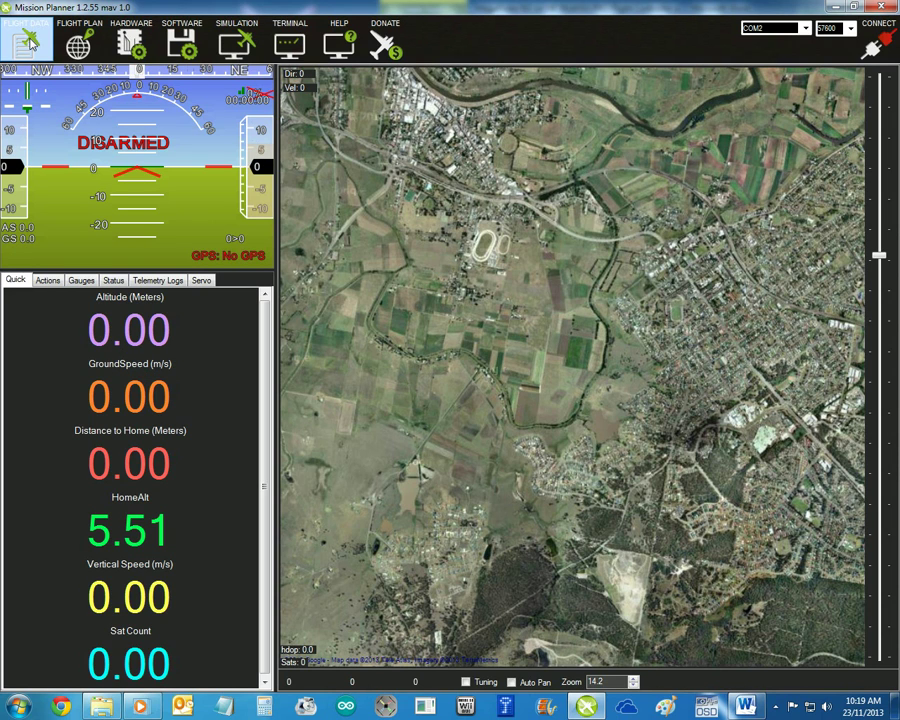
- Review the Actions, Gauges, Status, Telemetry Logs and Servo panels, then return to Quick
{"action": "left_click", "coordinate": [46, 281]}
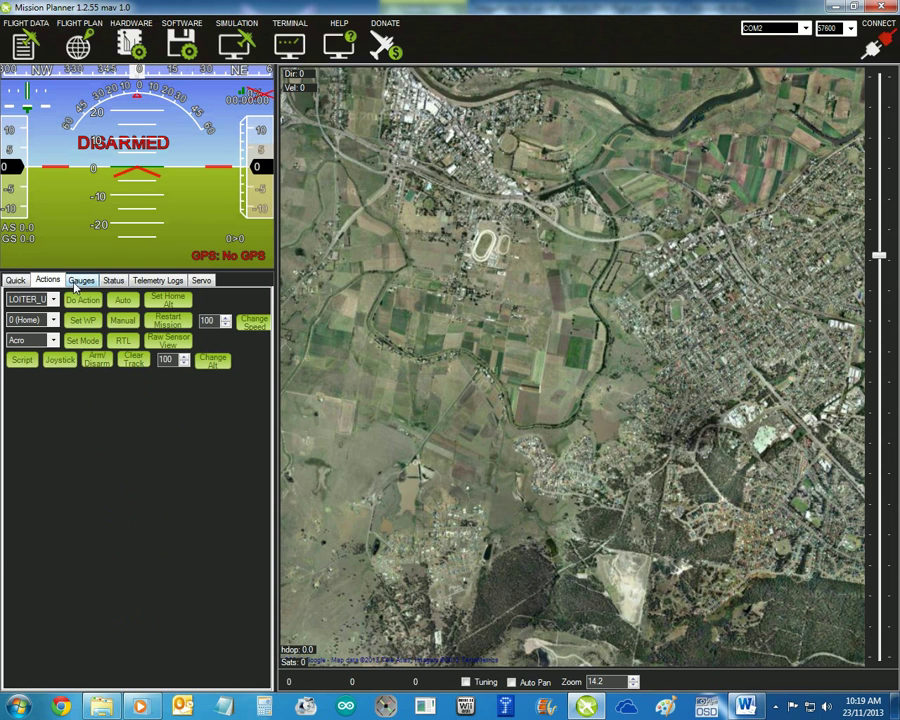
{"action": "left_click", "coordinate": [82, 281]}
{"action": "left_click", "coordinate": [113, 281]}
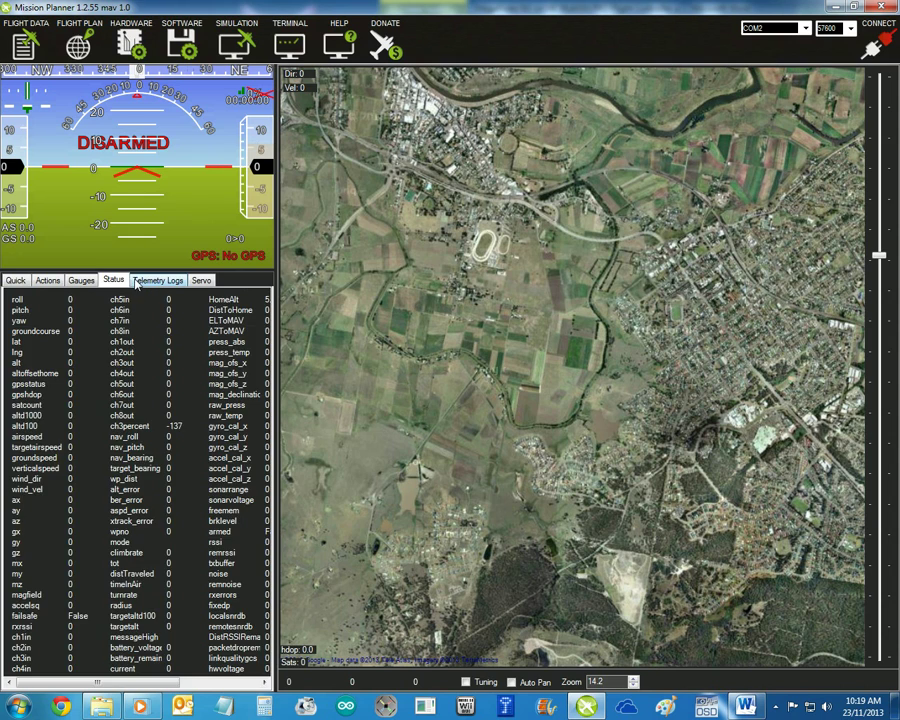
{"action": "left_click", "coordinate": [158, 281]}
{"action": "left_click", "coordinate": [201, 281]}
{"action": "left_click", "coordinate": [18, 281]}
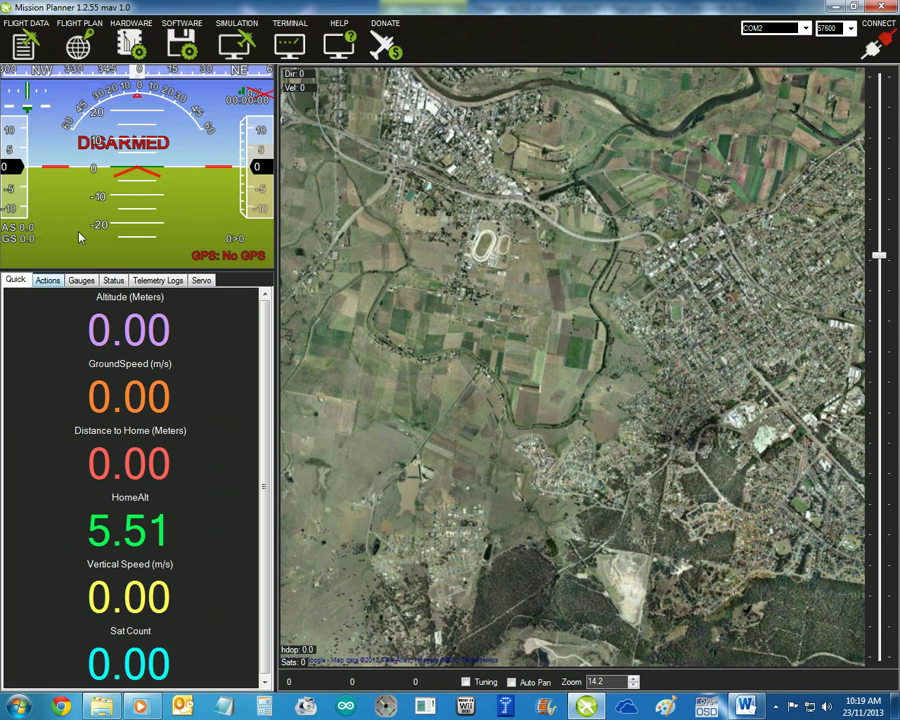
- View the Flight Plan map and the ArduCopter V3.0.1 firmware list, then close Mission Planner
{"action": "left_click", "coordinate": [85, 40]}
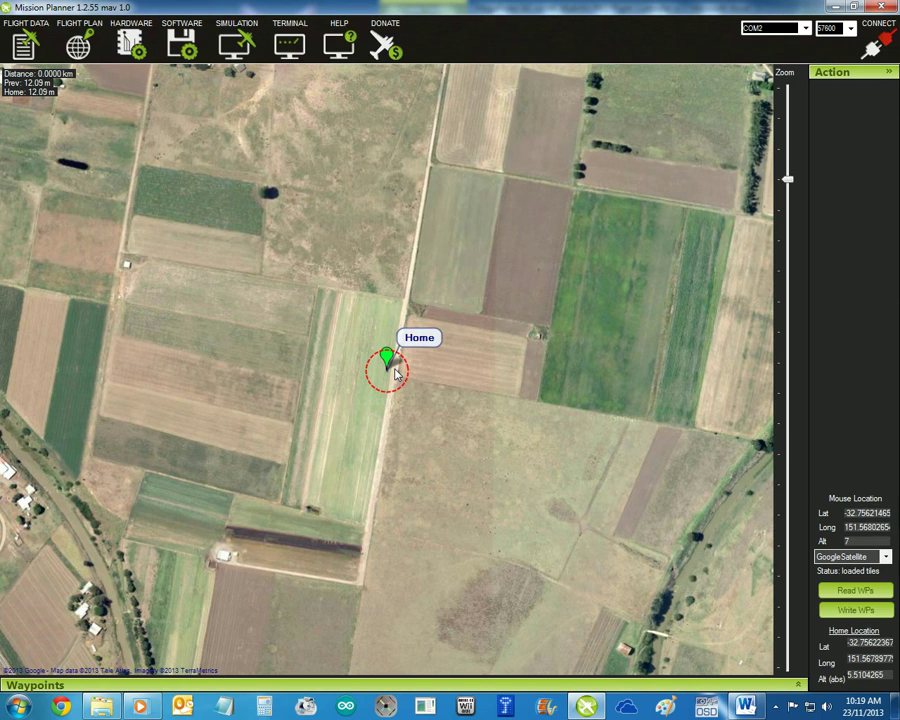
{"action": "left_click", "coordinate": [131, 42]}
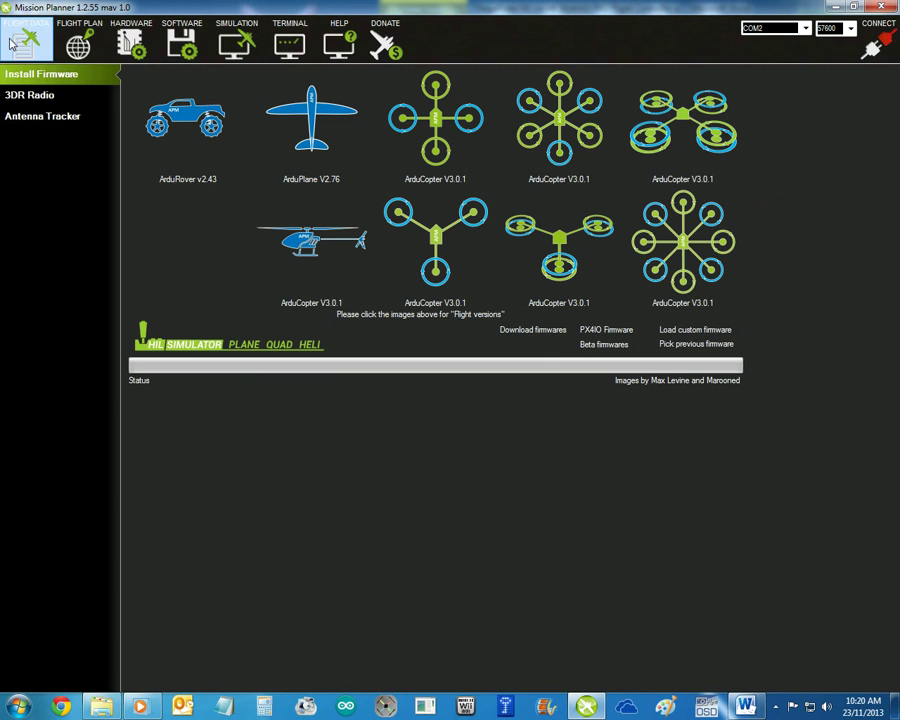
{"action": "left_click", "coordinate": [881, 8]}
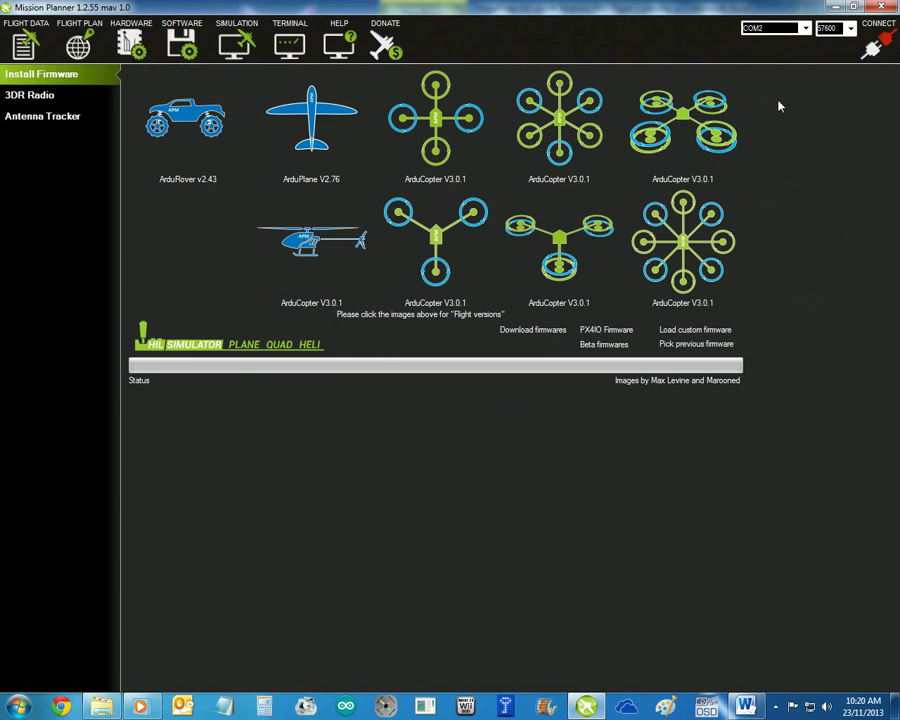
{"action": "scroll", "coordinate": [462, 488], "scroll_direction": "down", "scroll_amount": 15}
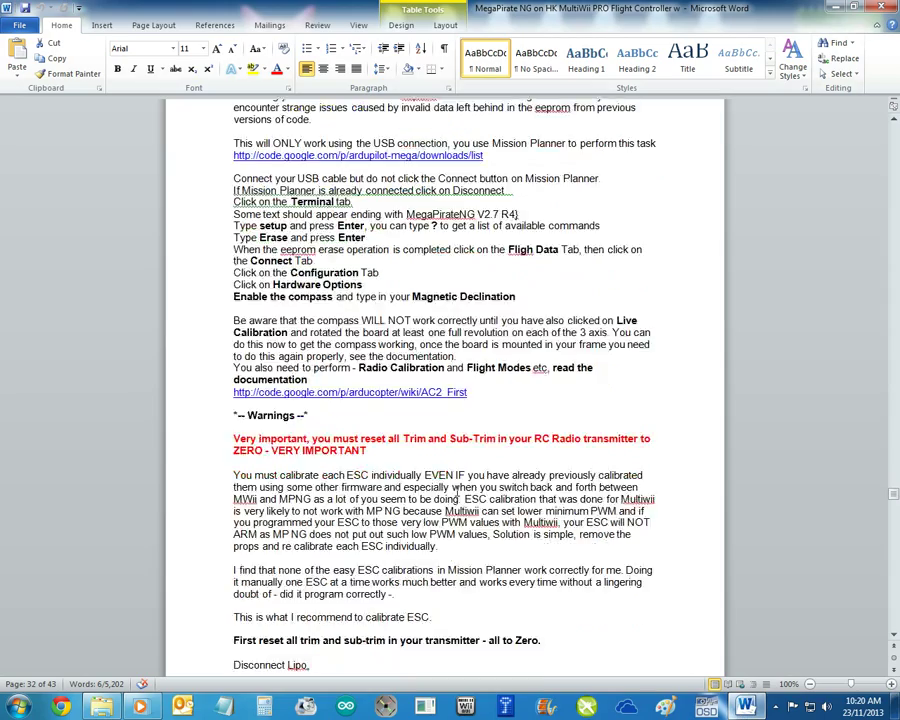
- Select the Warnings and ESC calibration paragraphs on page 32 and show the hidden notification-area icons
{"action": "scroll", "coordinate": [457, 490], "scroll_direction": "down", "scroll_amount": 7}
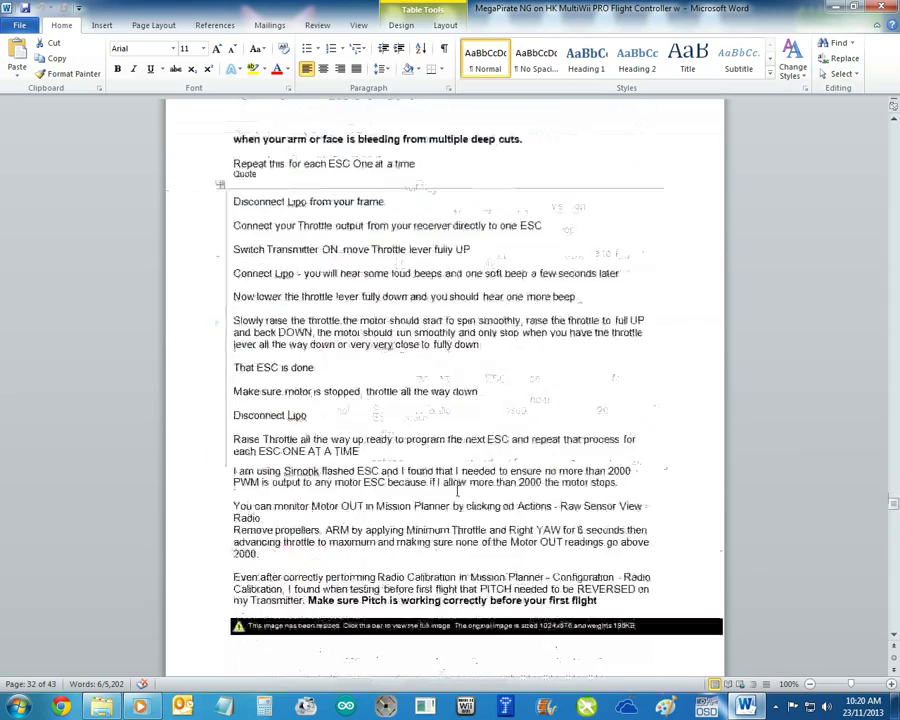
{"action": "scroll", "coordinate": [457, 490], "scroll_direction": "up", "scroll_amount": 5}
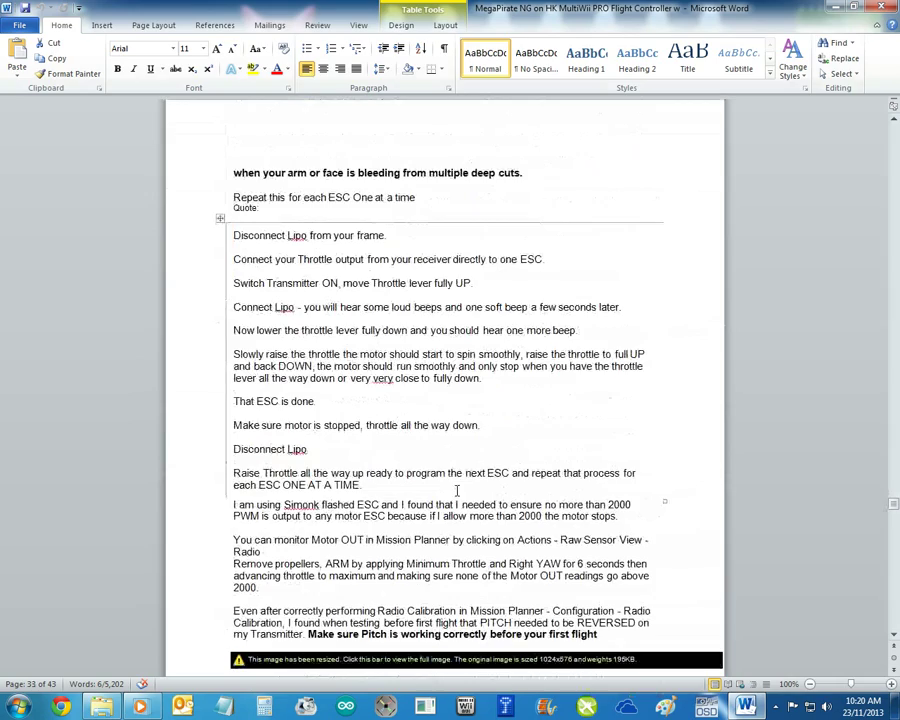
{"action": "scroll", "coordinate": [463, 548], "scroll_direction": "down", "scroll_amount": 8}
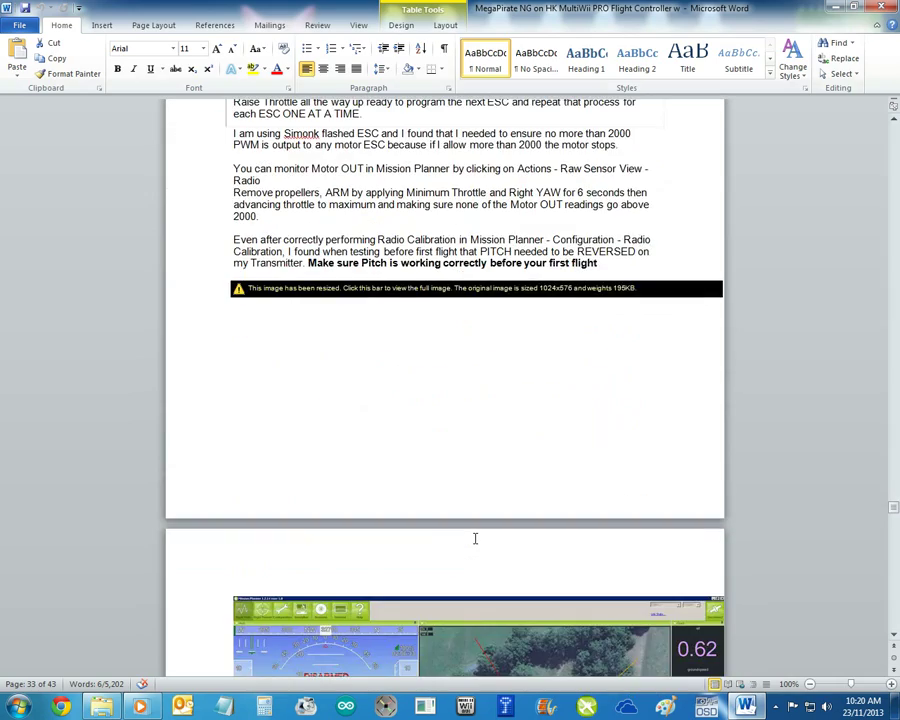
{"action": "scroll", "coordinate": [475, 538], "scroll_direction": "up", "scroll_amount": 20}
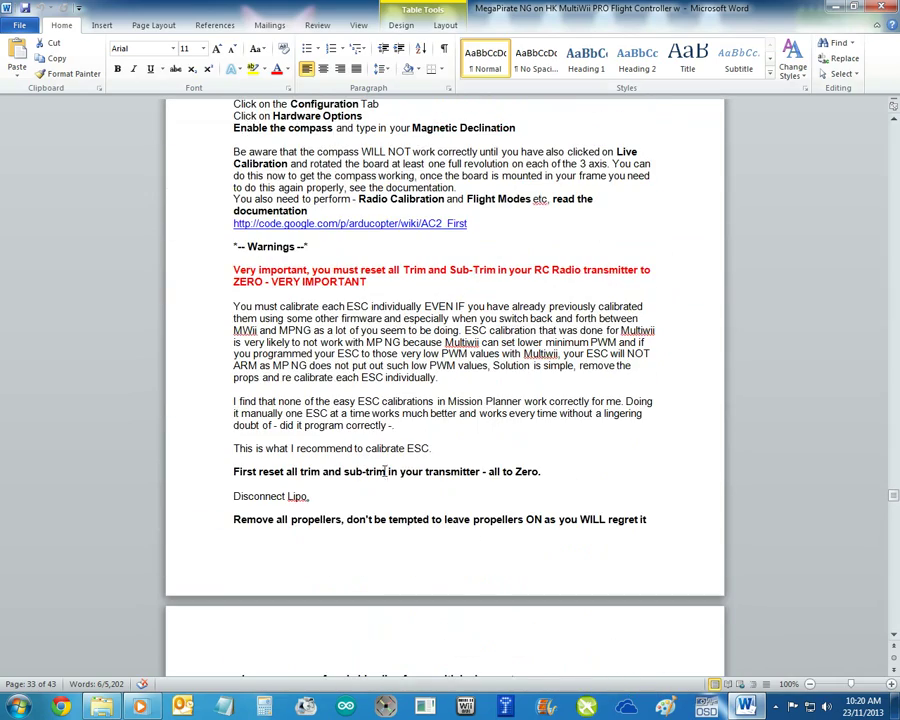
{"action": "left_click_drag", "start_coordinate": [213, 274], "coordinate": [210, 450]}
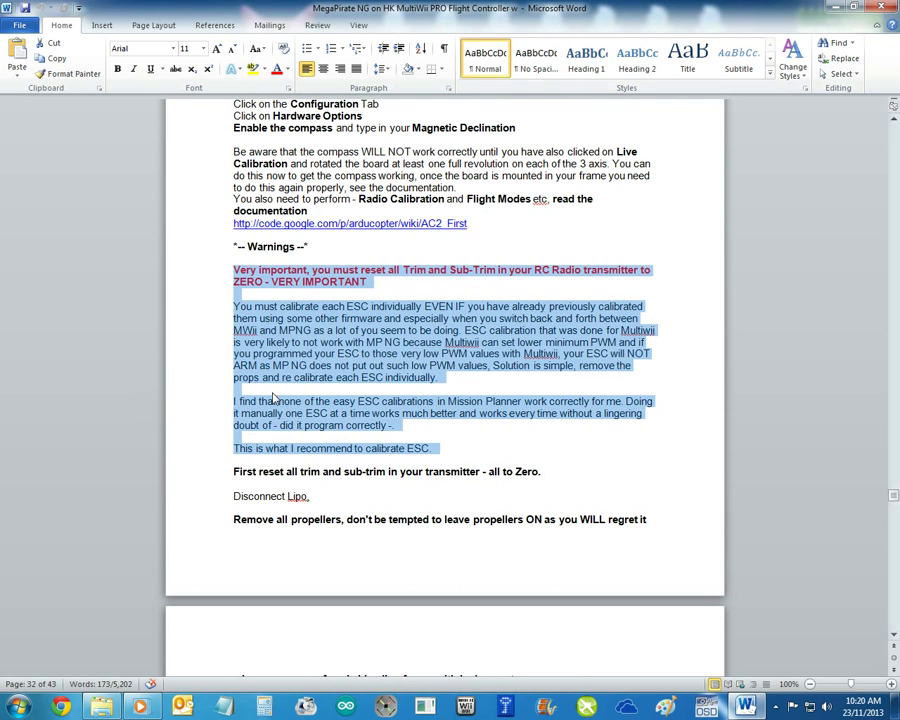
{"action": "left_click", "coordinate": [776, 712]}
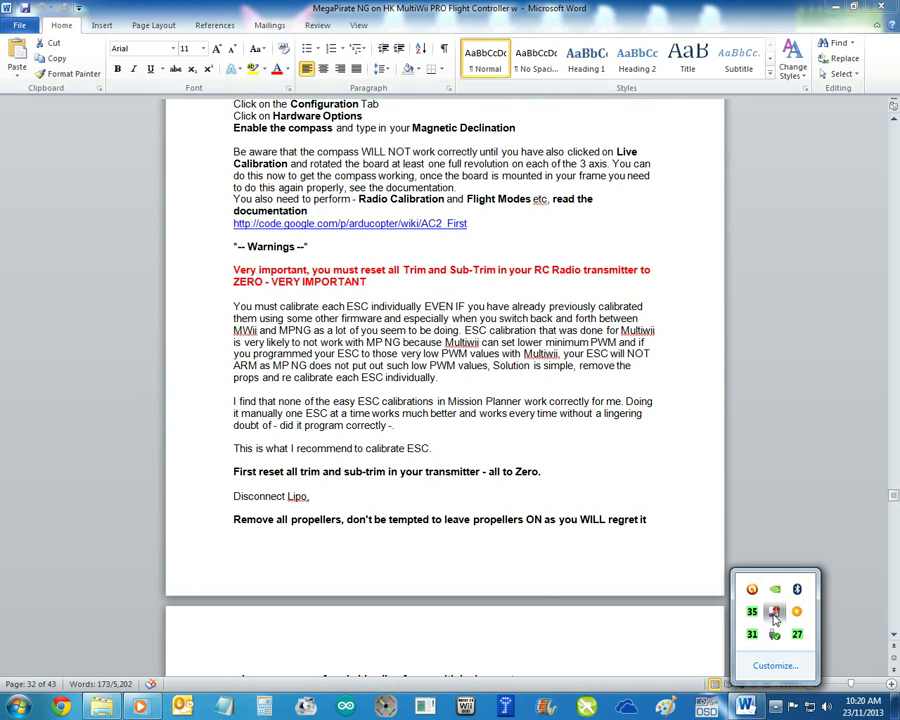